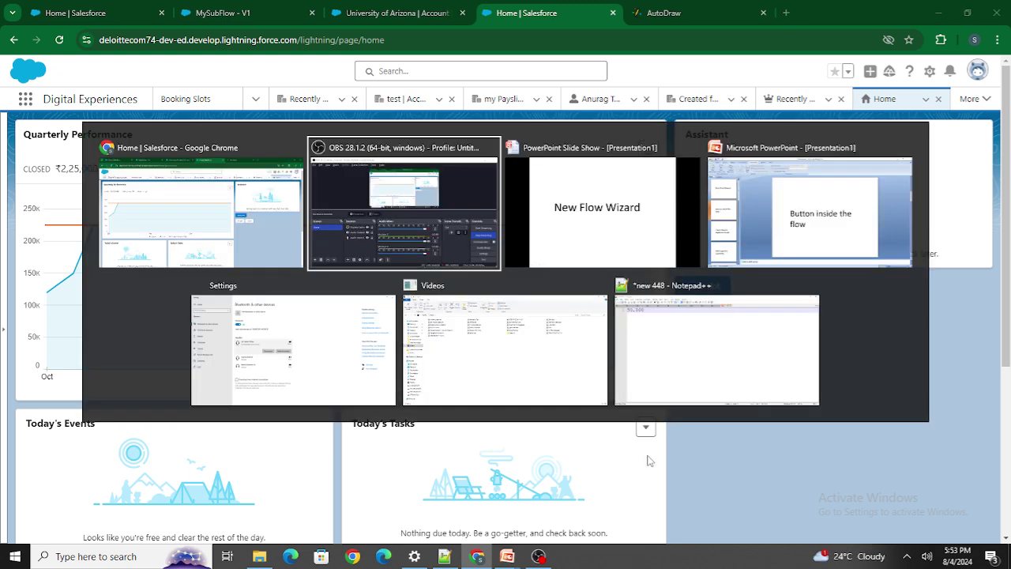
Start a new flow from the Flows page in Salesforce Setup.
key(alt+Tab)
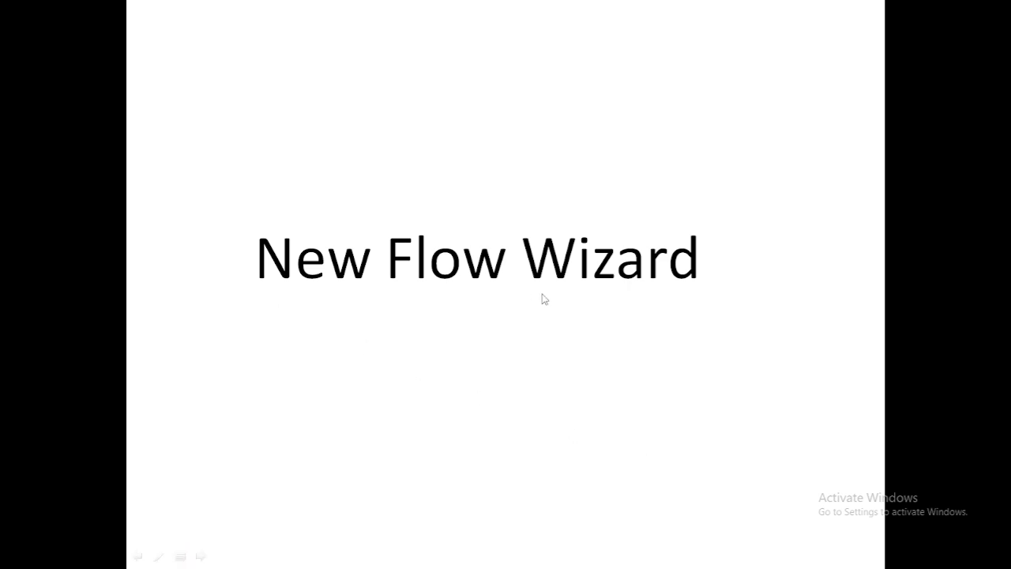
key(alt+Tab)
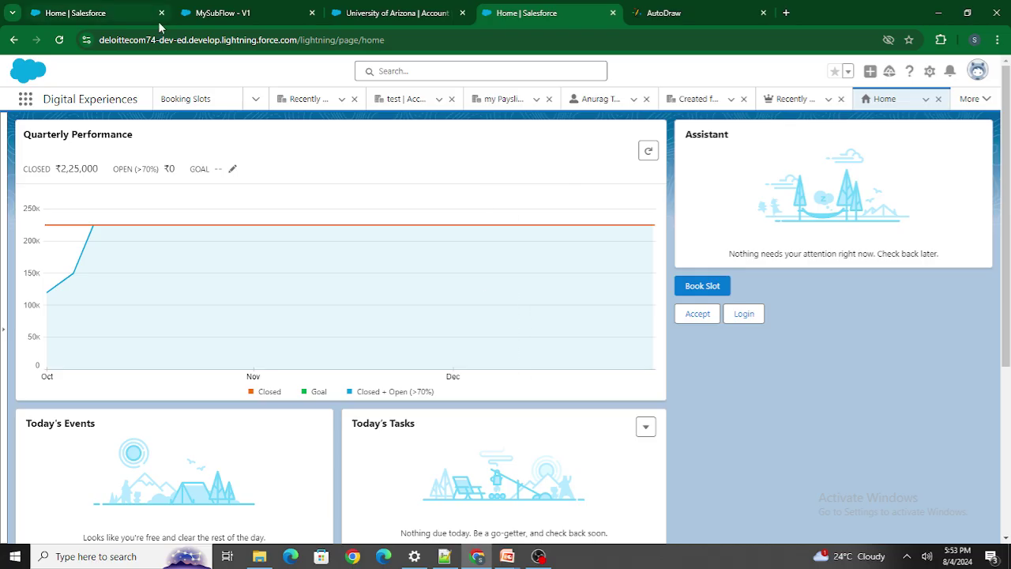
click(87, 11)
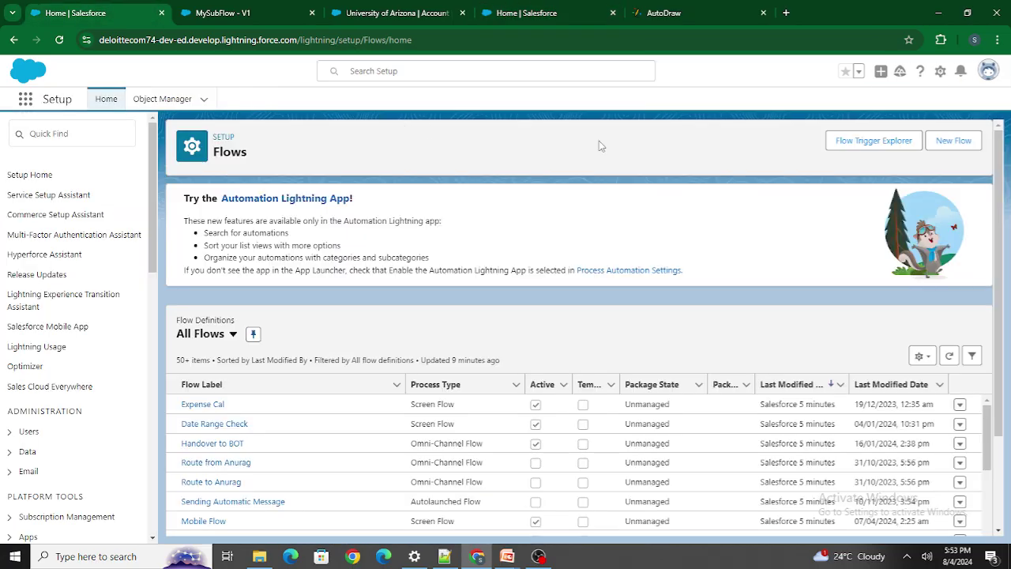
click(956, 142)
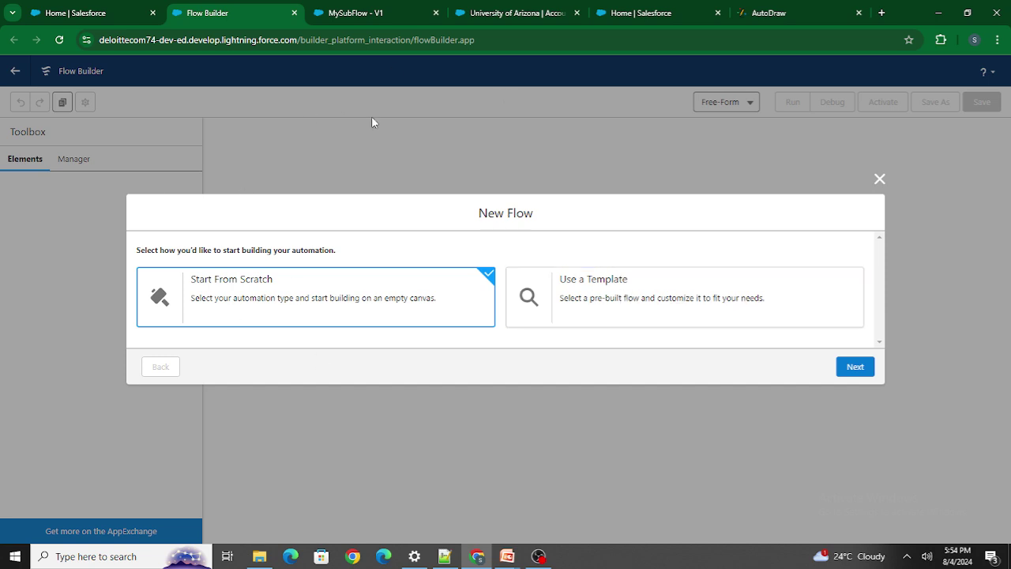
Create a Screen Flow from scratch and set its canvas layout to Free-Form.
drag(474, 219, 582, 215)
click(447, 231)
click(855, 366)
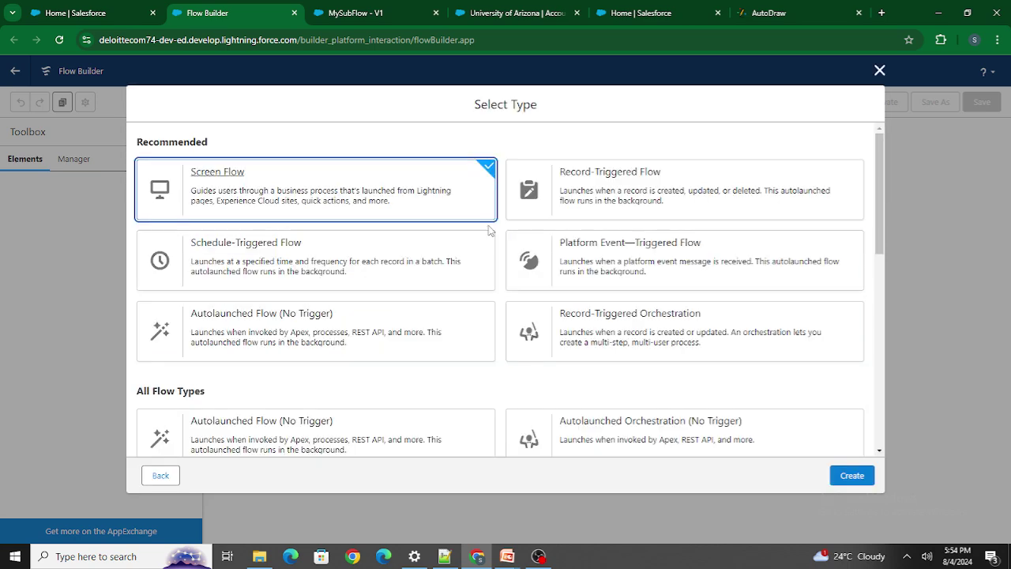
scroll(469, 334, down, 10)
scroll(469, 334, up, 10)
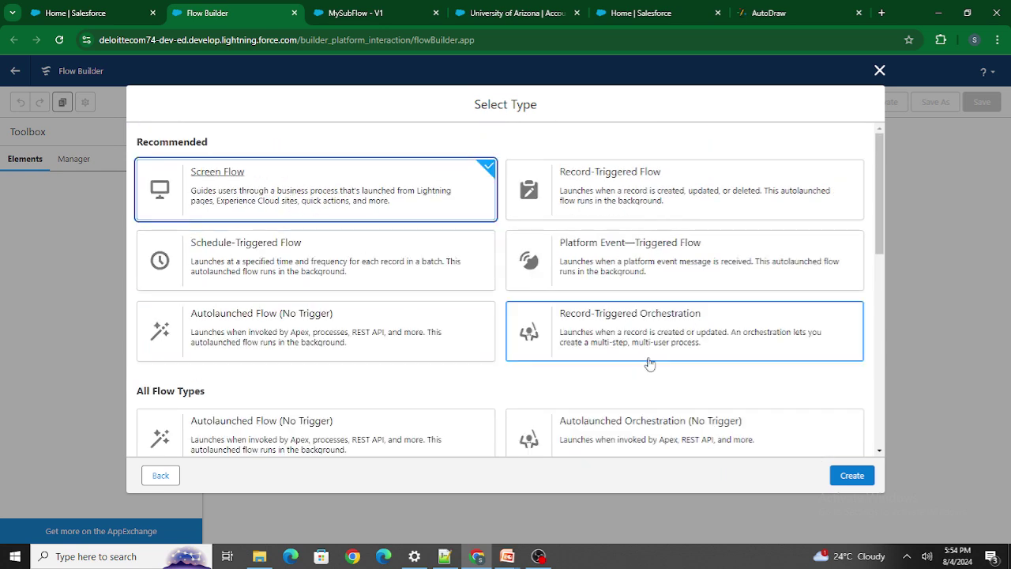
click(851, 475)
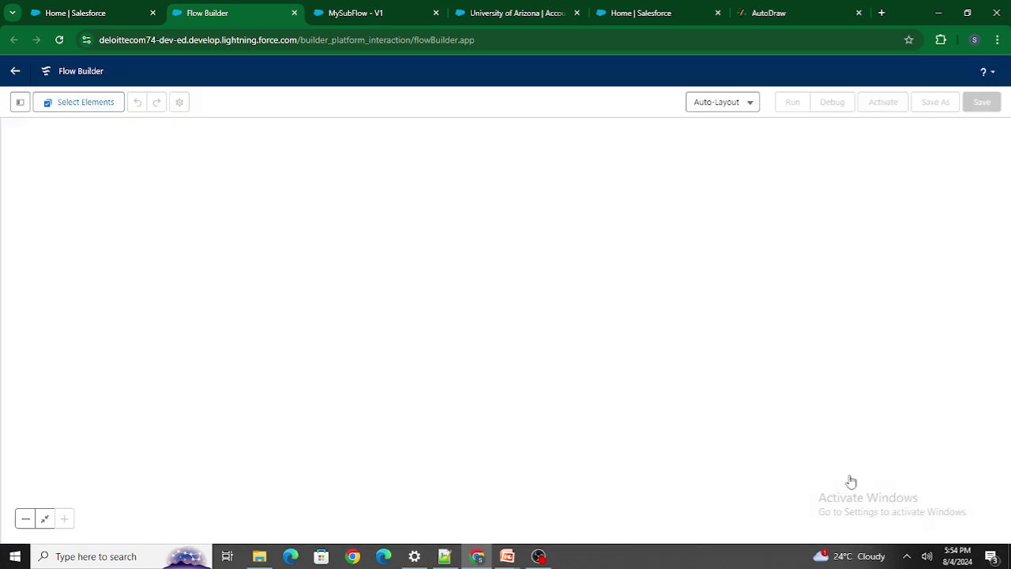
click(748, 103)
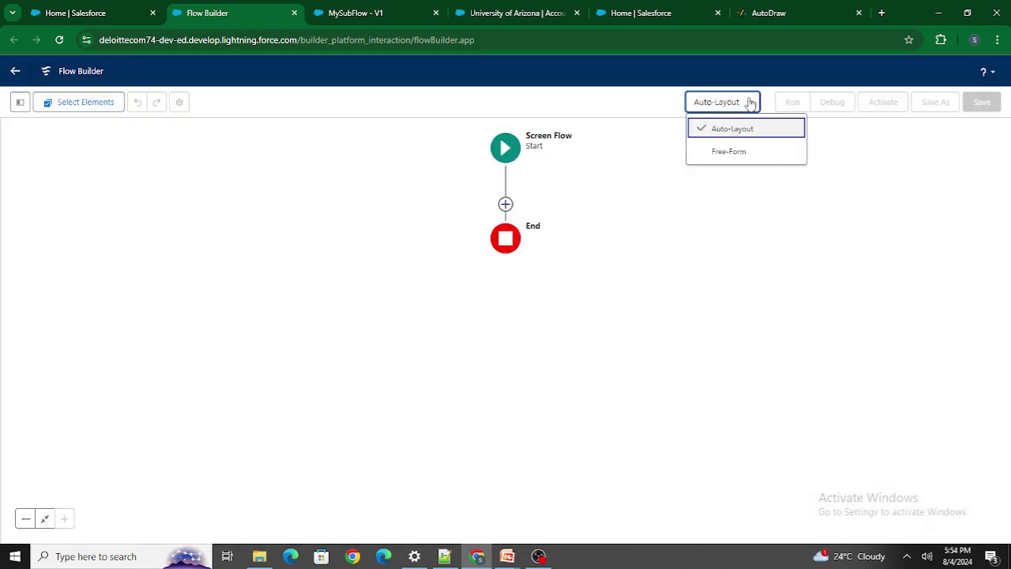
click(744, 152)
Advance the PowerPoint slide show to the "Button inside the flow" slide and return to the flow in Chrome.
key(alt+Tab)
key(Right)
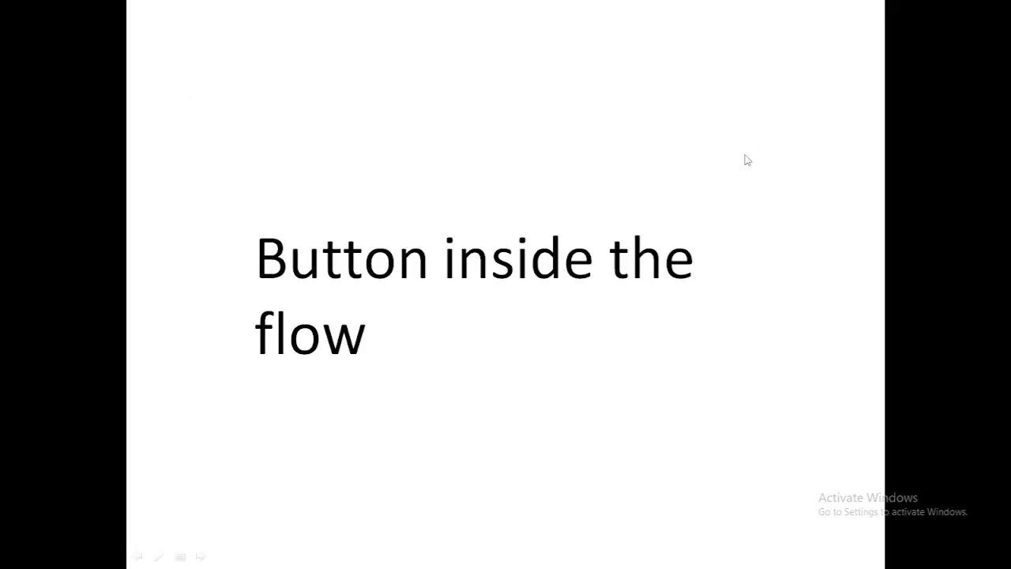
key(alt+Tab)
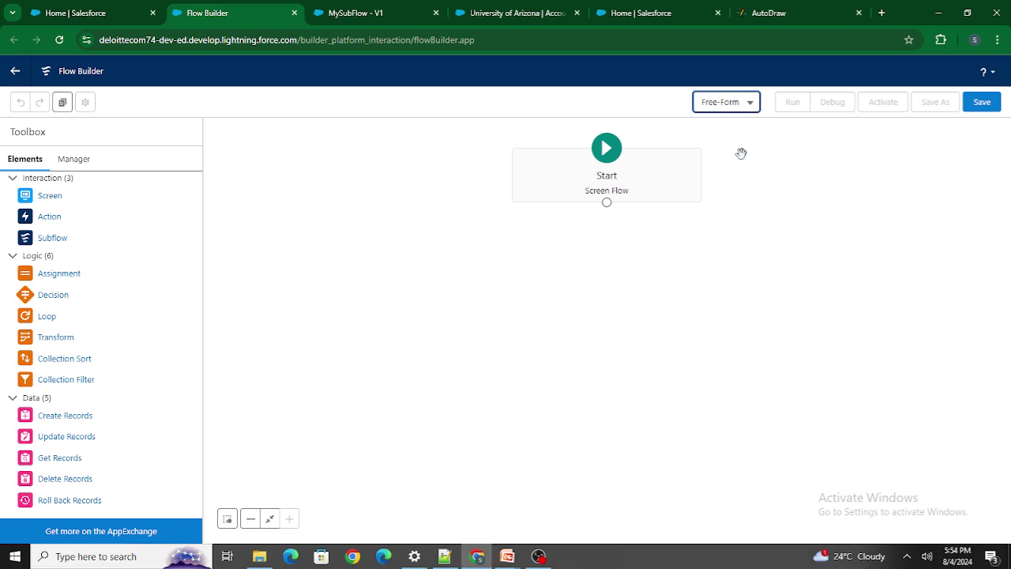
Add a Screen element to the canvas and label it sCREEN1.
drag(43, 193, 426, 268)
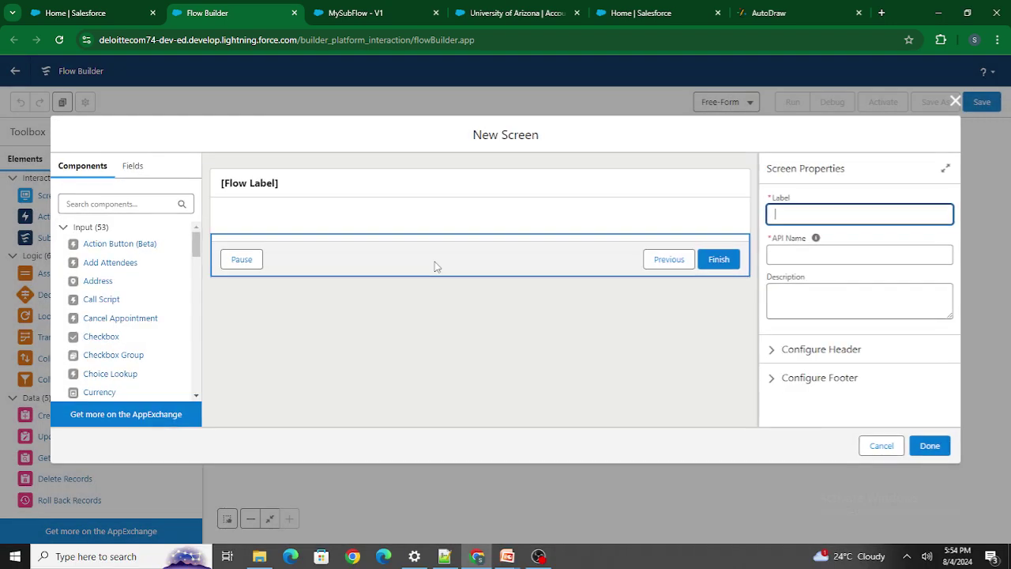
click(254, 262)
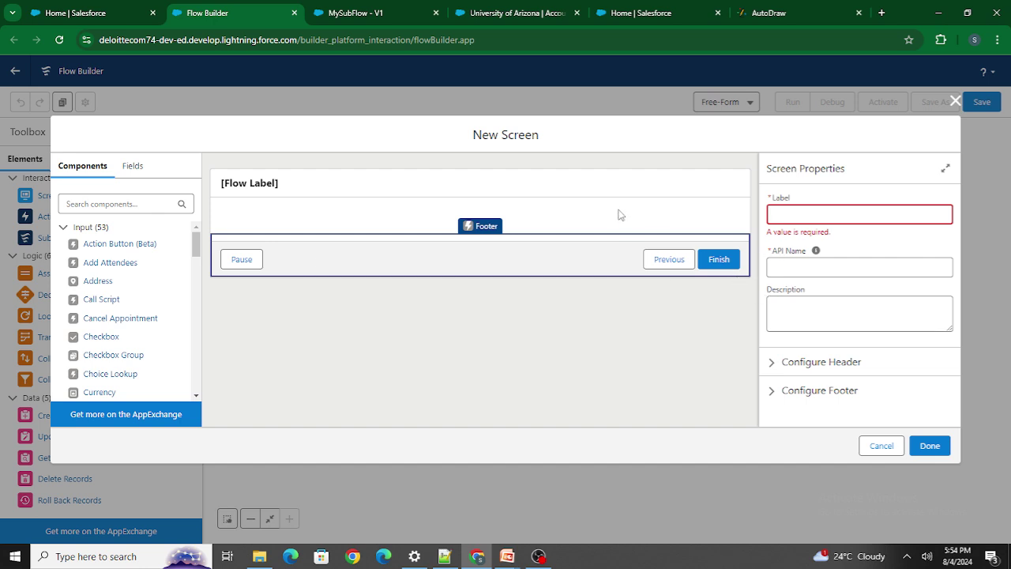
click(594, 188)
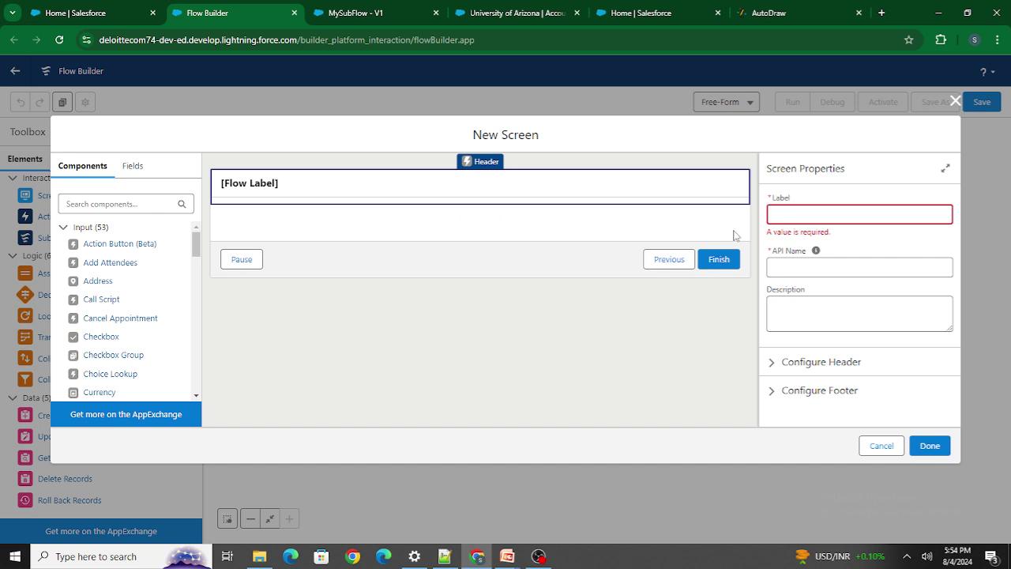
click(800, 214)
text(sCREEN1)
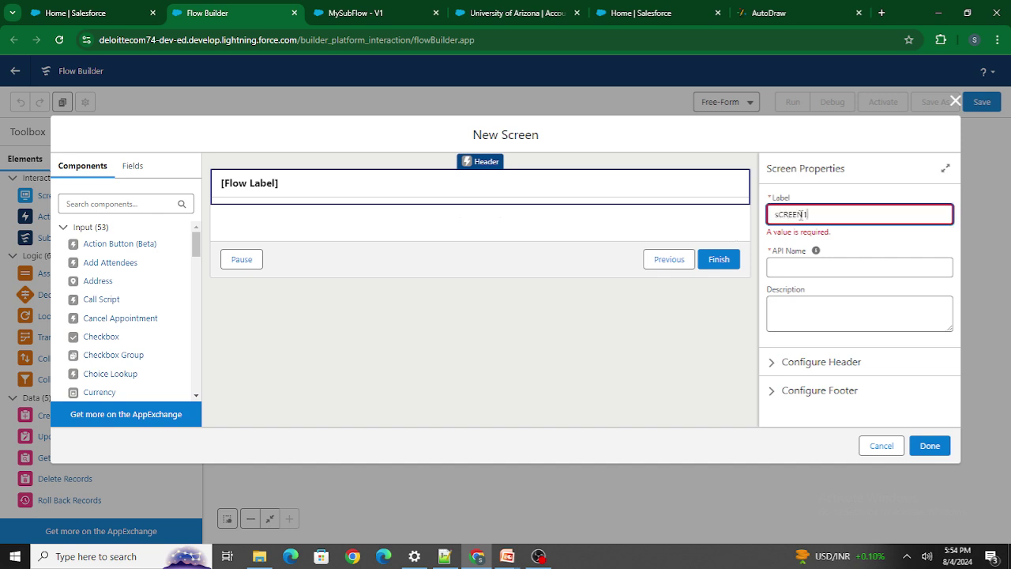
click(814, 182)
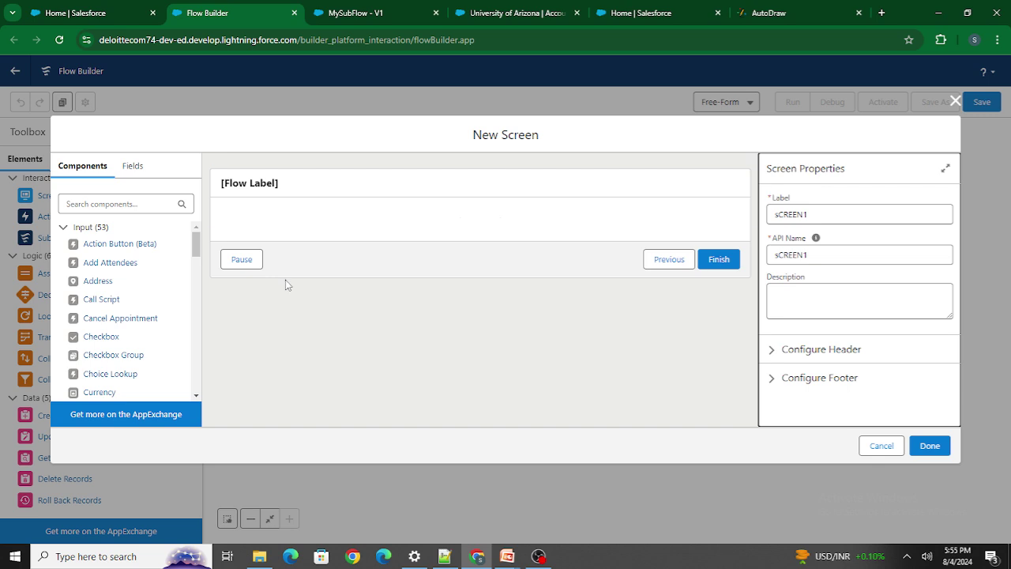
Find the Action Button (Beta) component, place it on the screen and give it the API name MyBt1.
click(131, 207)
text(Butt)
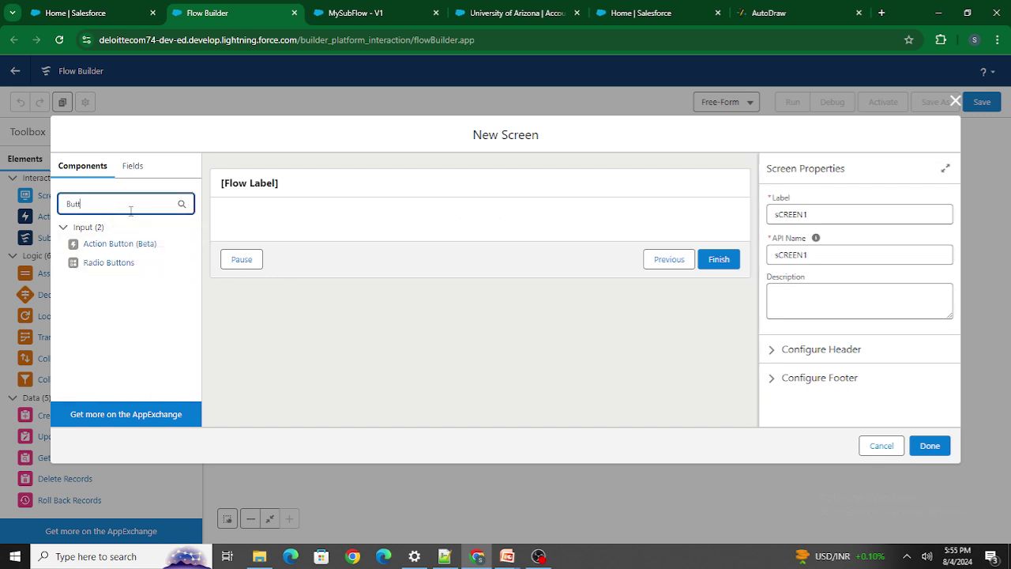
drag(118, 243, 304, 230)
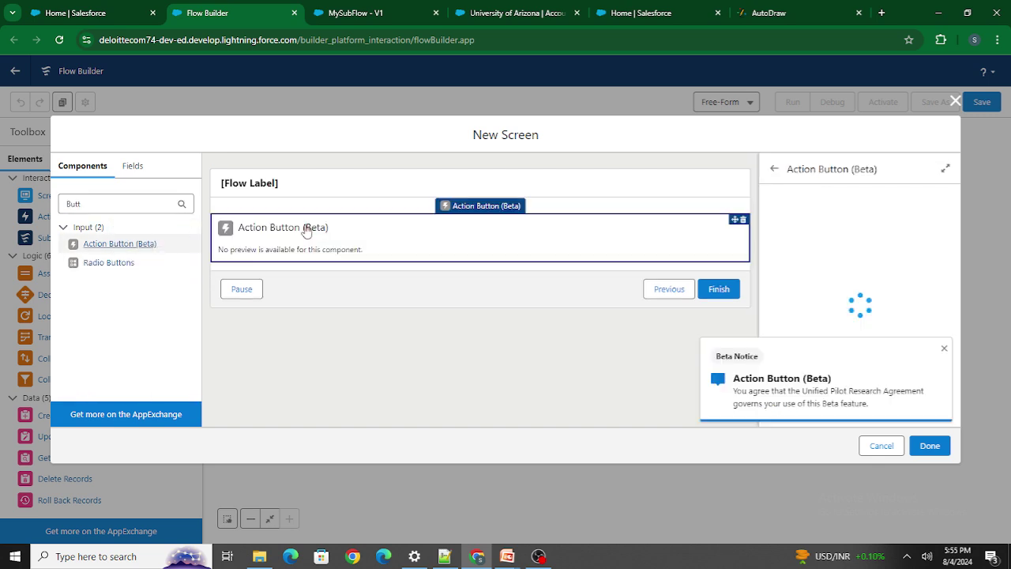
click(853, 212)
text(MyBt1)
click(877, 196)
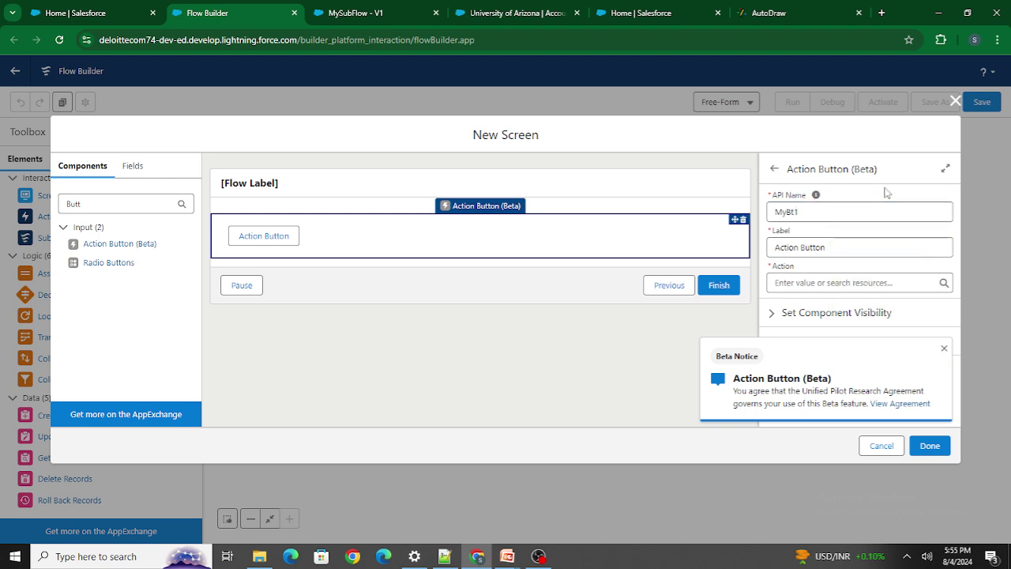
click(944, 347)
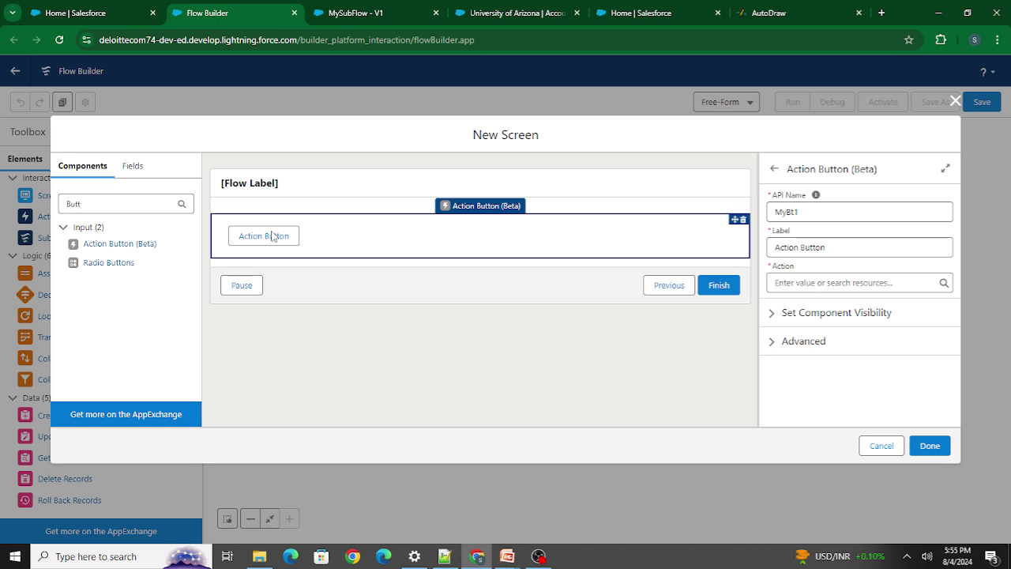
Change the action button's label to "Create a Contact".
triple_click(869, 249)
text(Create a Contact)
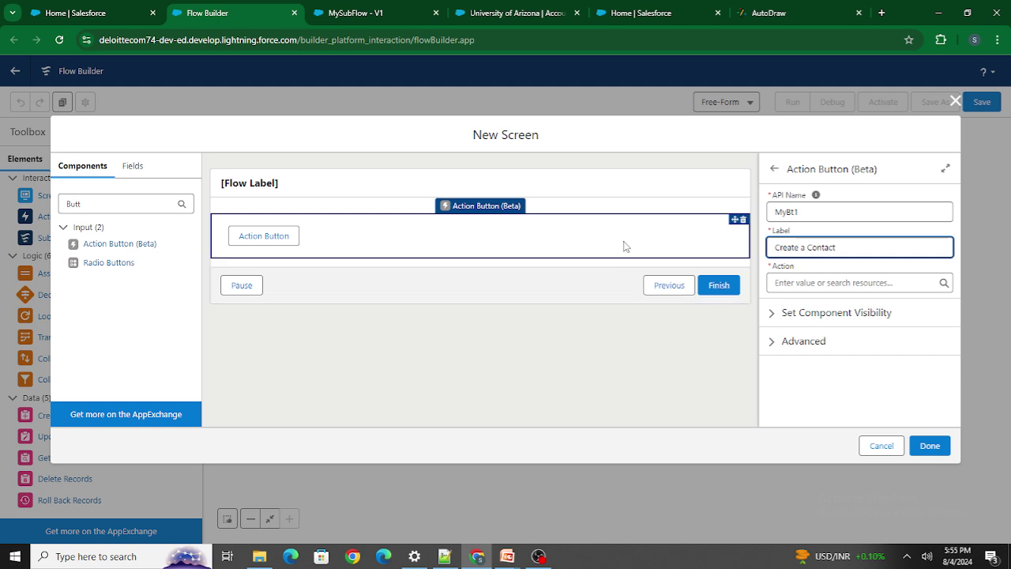
click(820, 147)
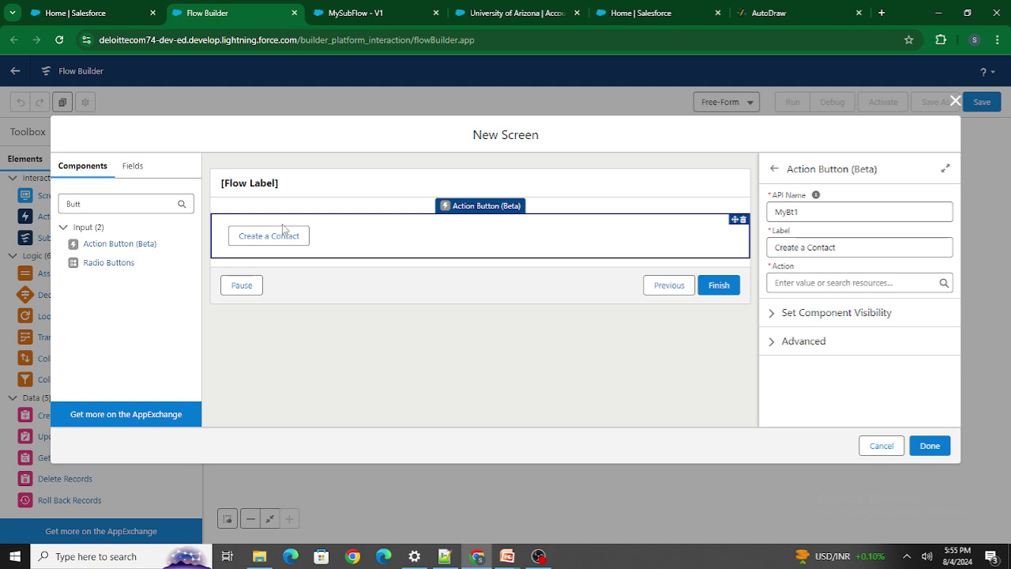
Check the autolaunched flow MySubFlow and assign it as the action of the "Create a Contact" button.
click(385, 8)
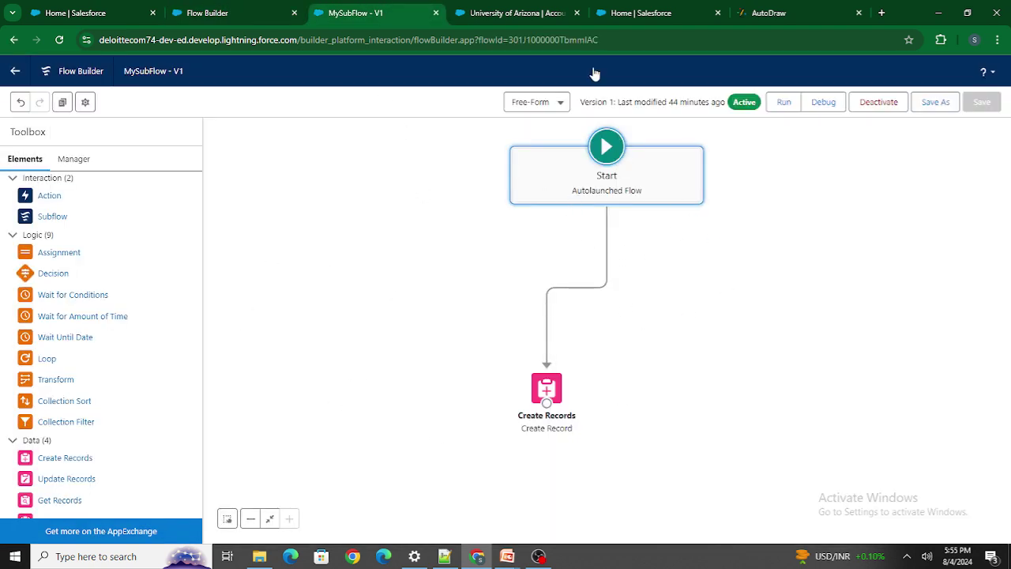
click(136, 77)
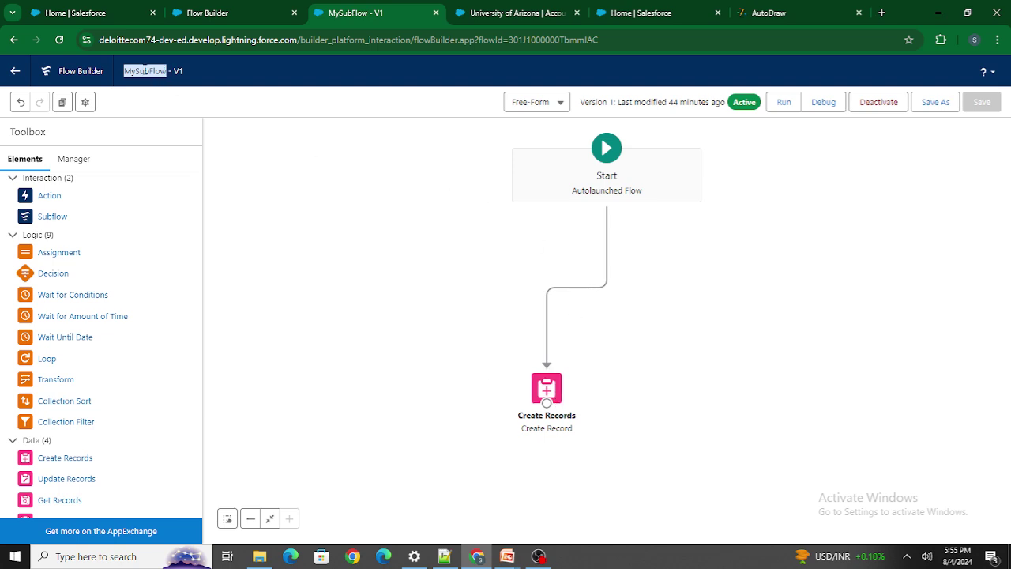
click(234, 13)
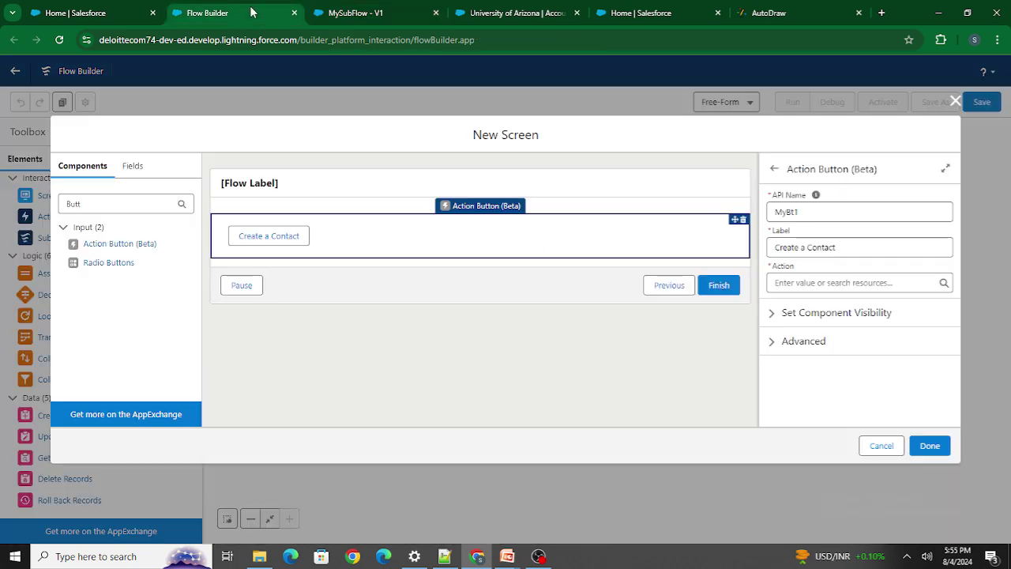
click(780, 283)
text(my)
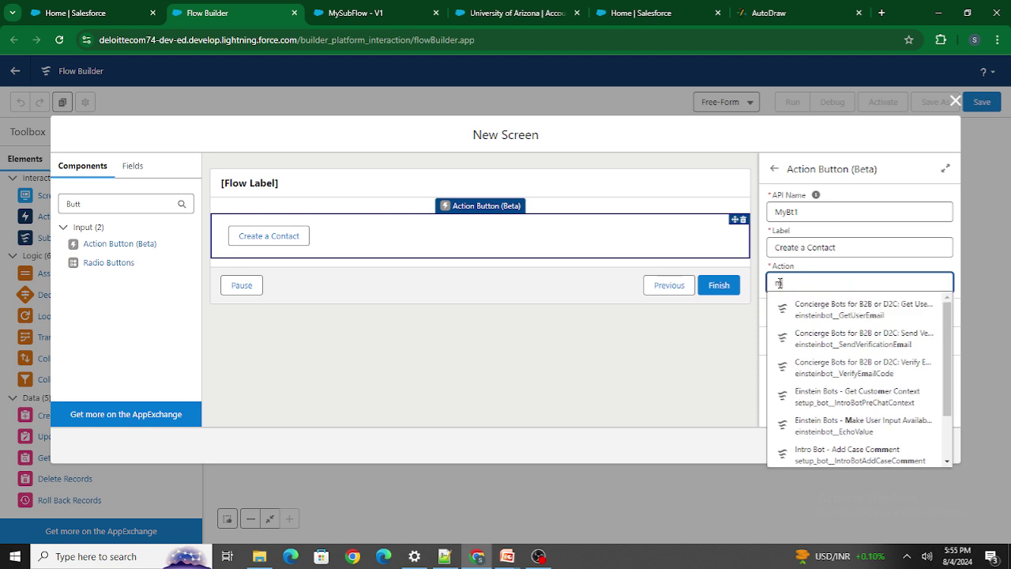
click(833, 313)
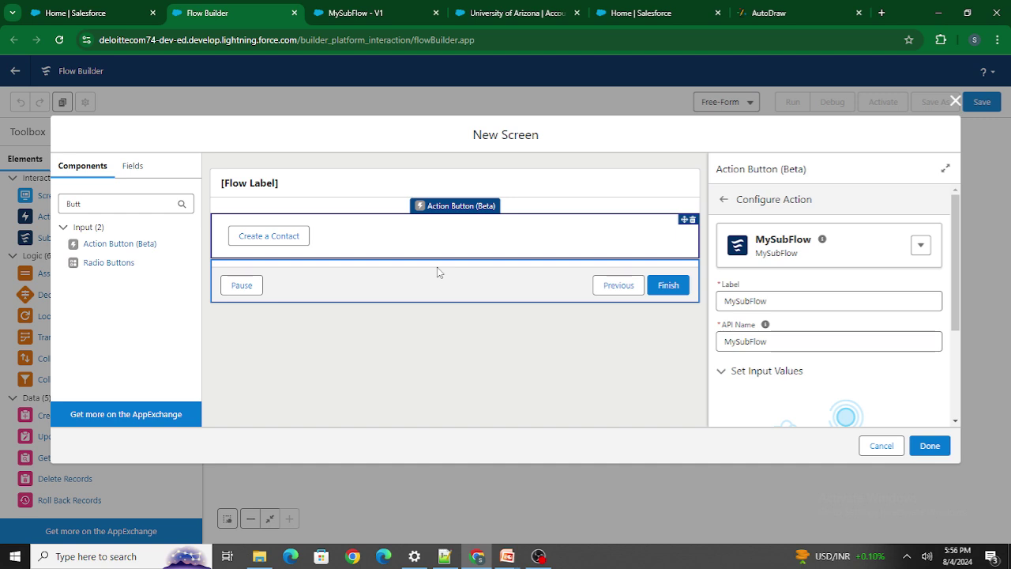
Advance the PowerPoint slide show to the "Create Record duplicate Check" slide and return to the flow in Chrome.
key(alt+Tab)
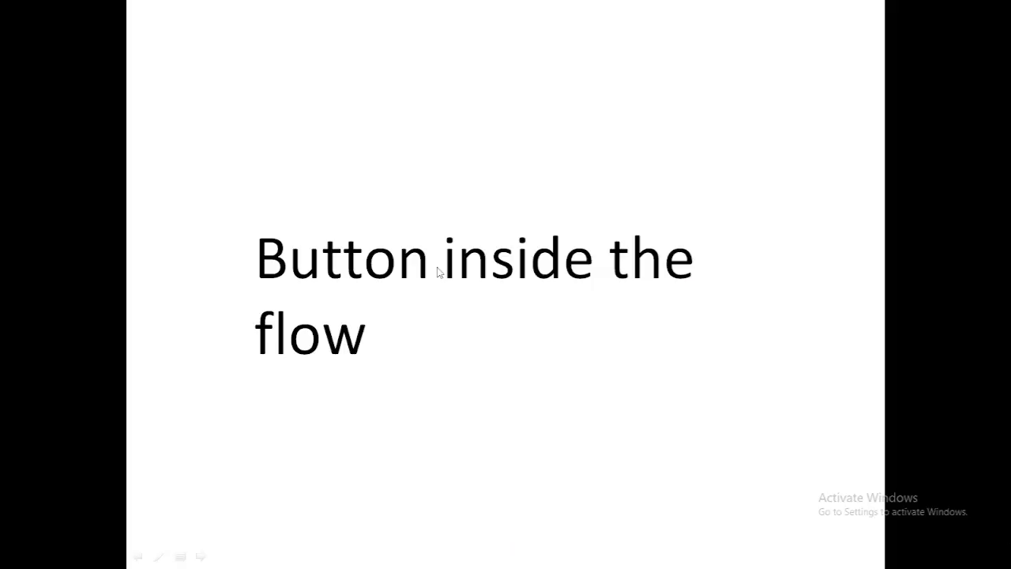
key(Right)
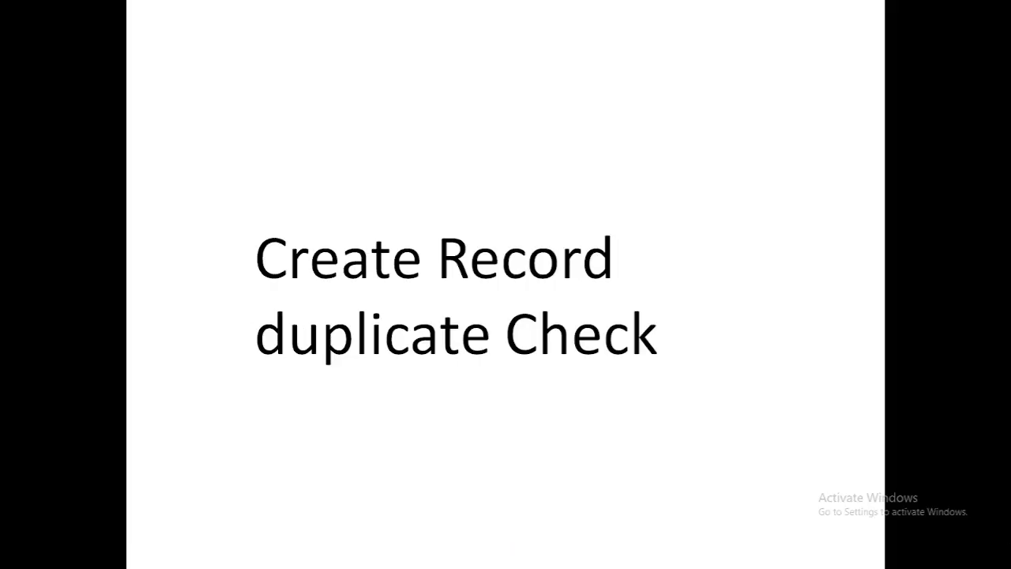
key(alt+Tab)
Discard the new screen and add a Create Records element labelled "Create Rec" to the canvas.
click(956, 102)
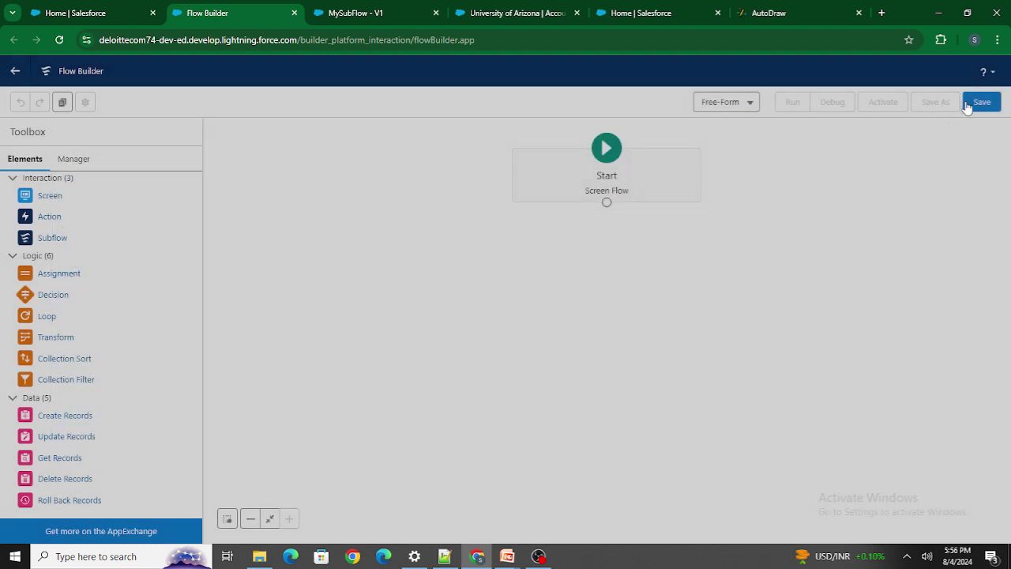
click(63, 419)
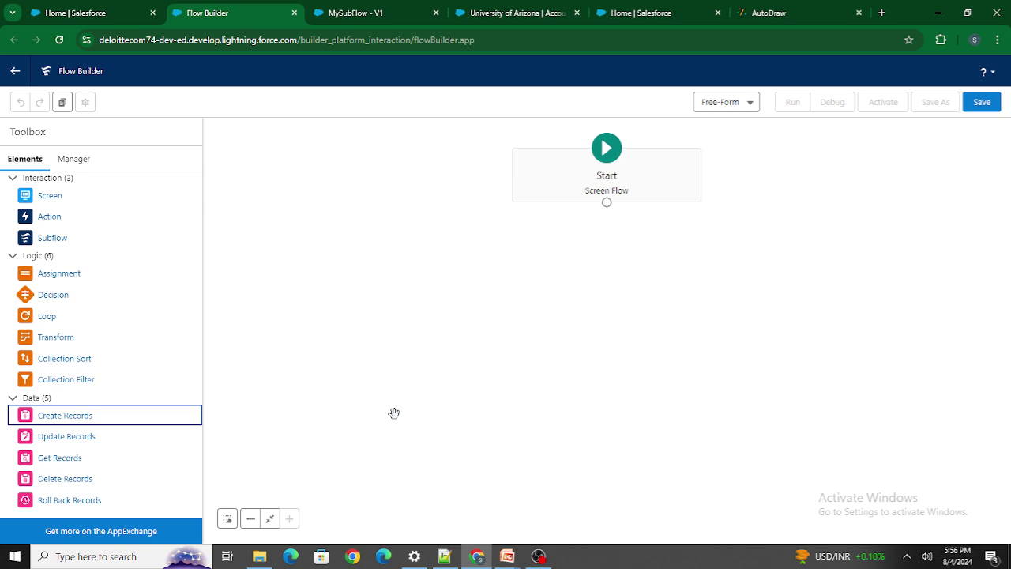
drag(45, 416, 433, 352)
text(Create Rec)
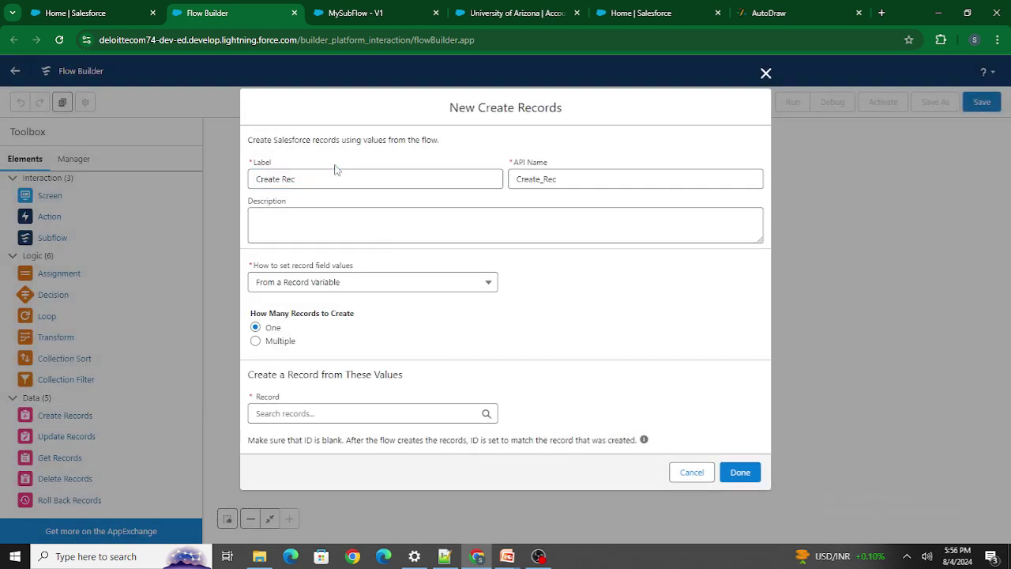
Set the record field values to be filled manually and choose Contact as the object to create.
click(309, 282)
click(315, 311)
click(300, 395)
text(Contact)
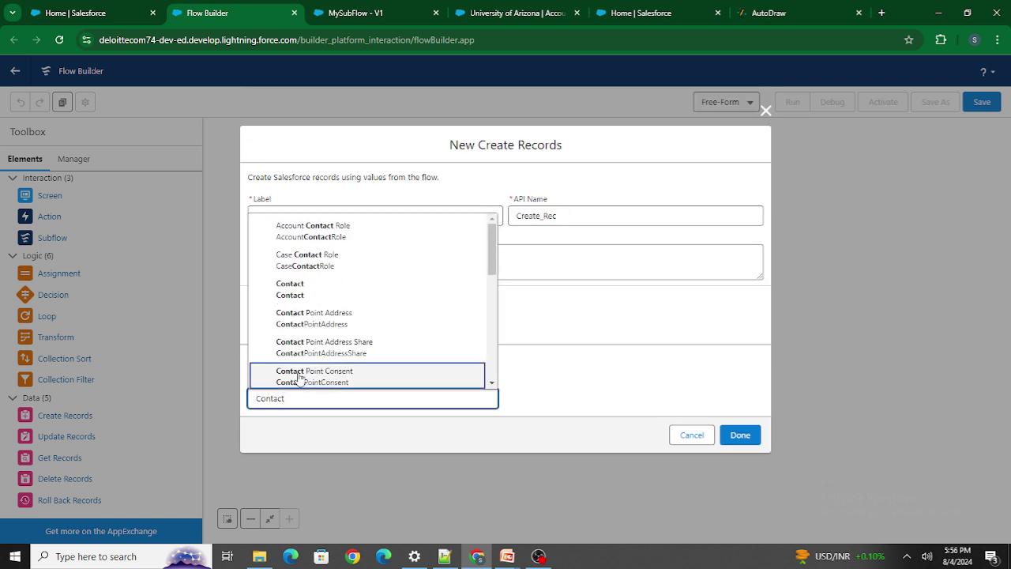
click(290, 288)
Enable Check for Matching Records for the Contact record creation.
scroll(537, 360, down, 3)
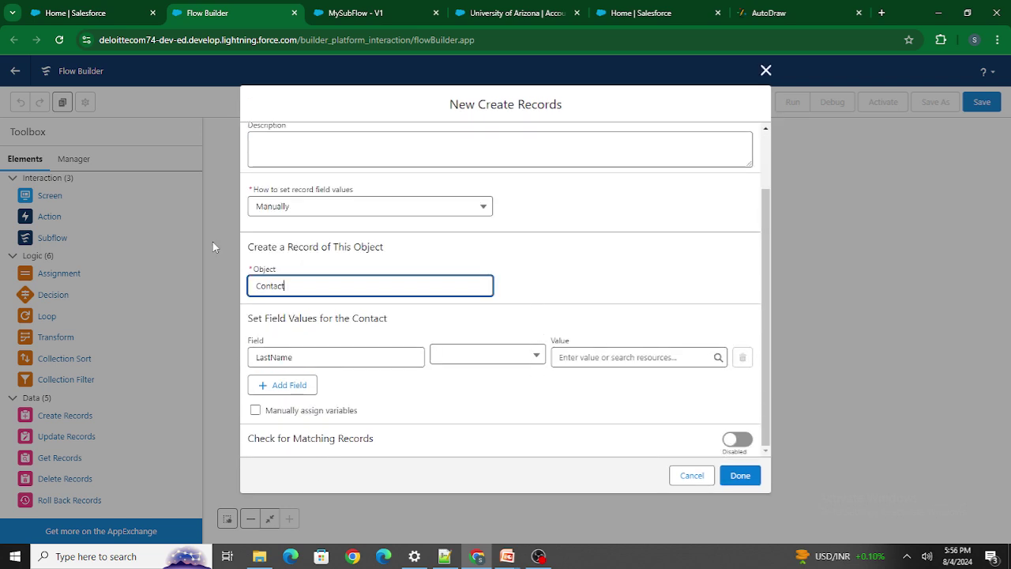
drag(242, 443, 395, 443)
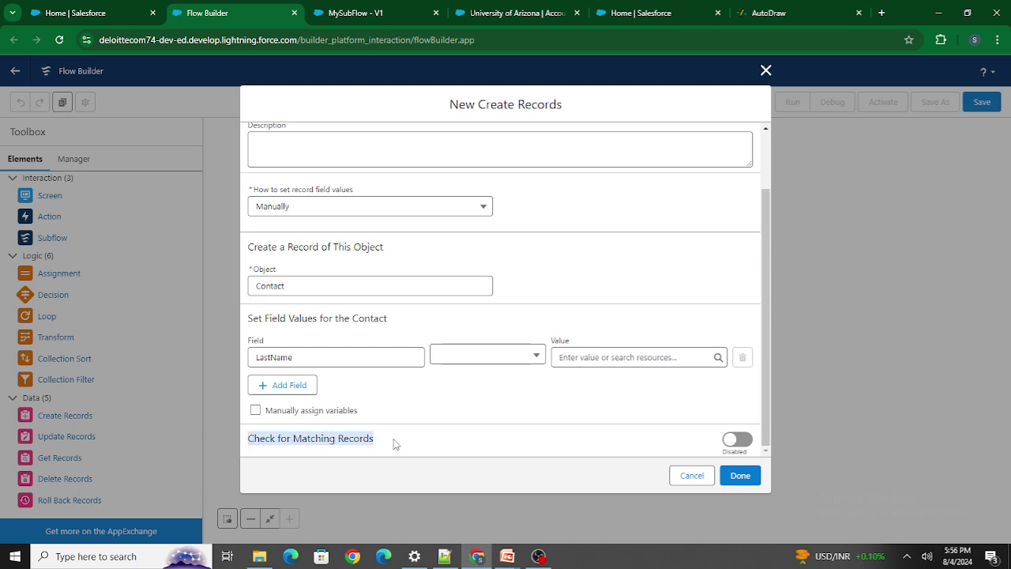
click(736, 439)
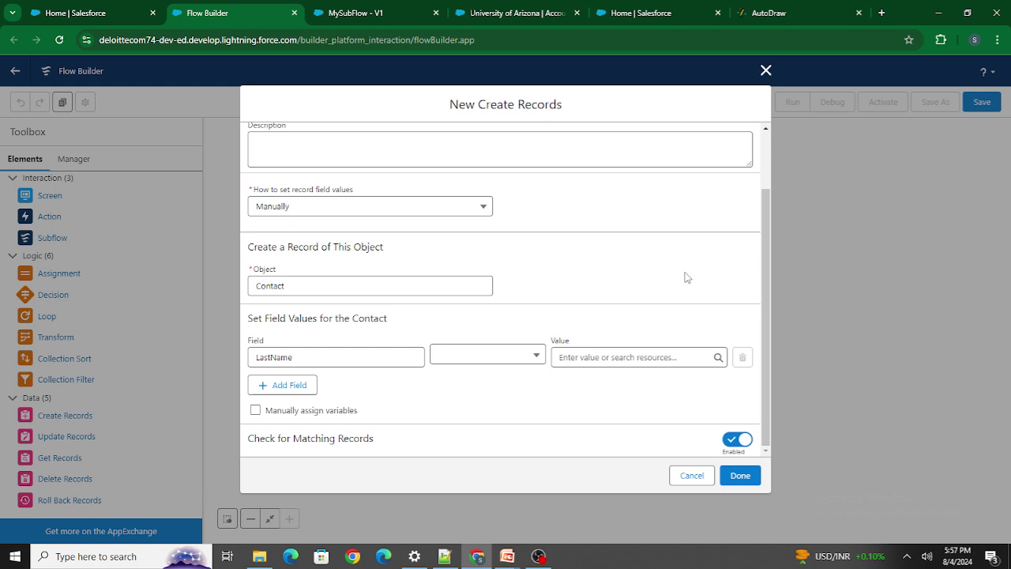
Switch to the PowerPoint slide show and advance to the "Text Supports Reactivity" slide.
key(alt+Tab)
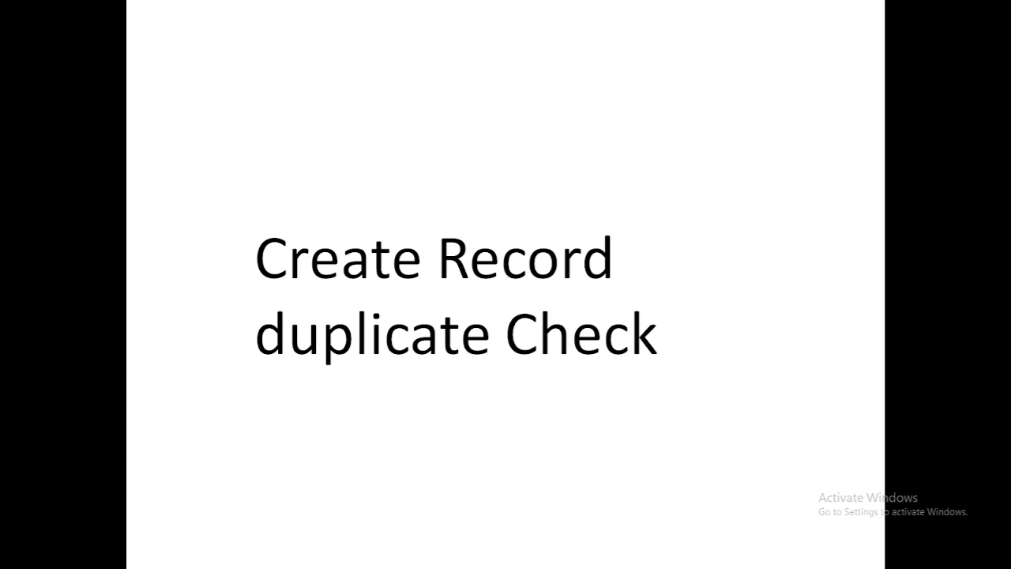
key(Right)
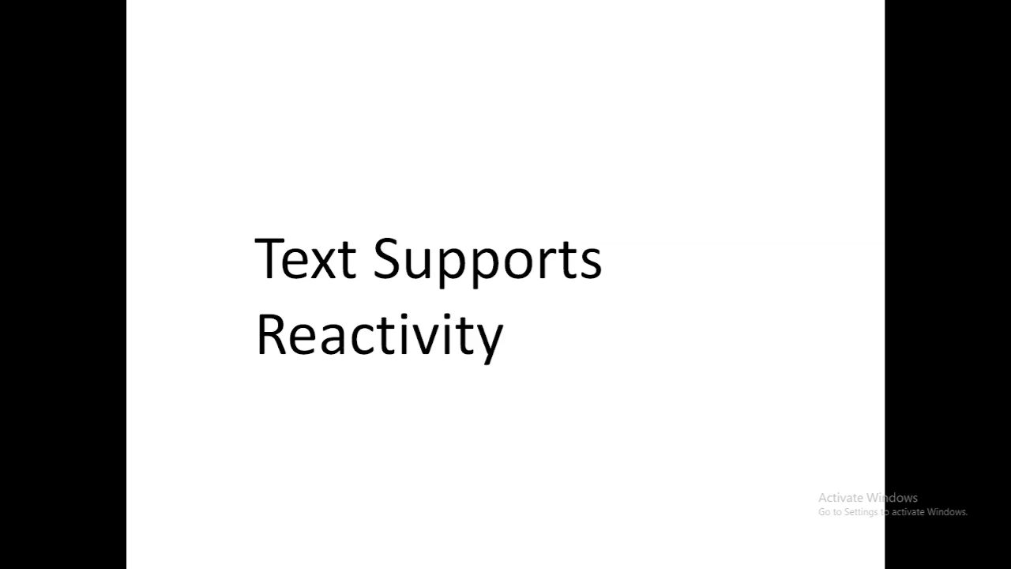
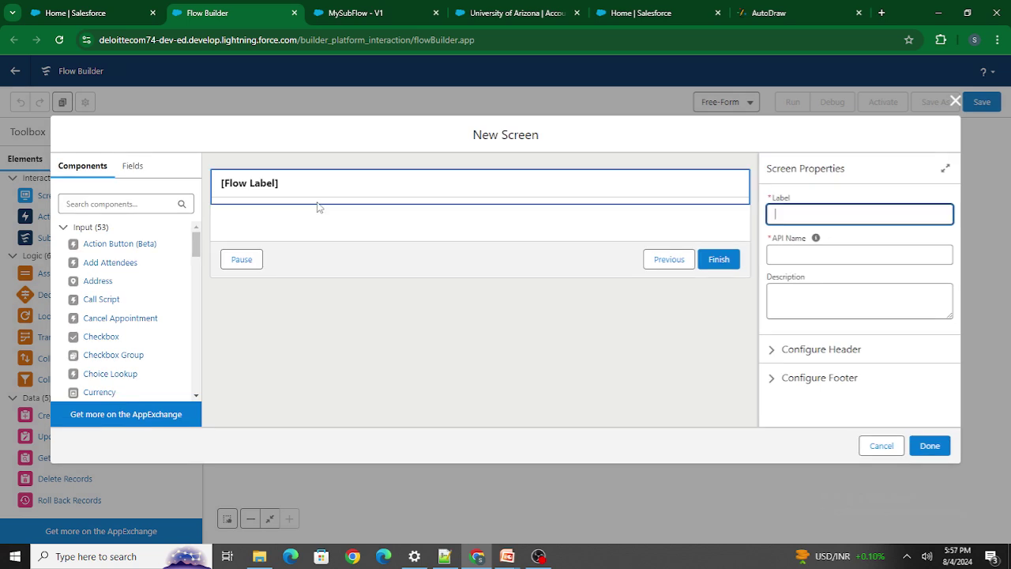
Label the new screen Screen1 and add a Text input component to it.
click(430, 180)
click(781, 220)
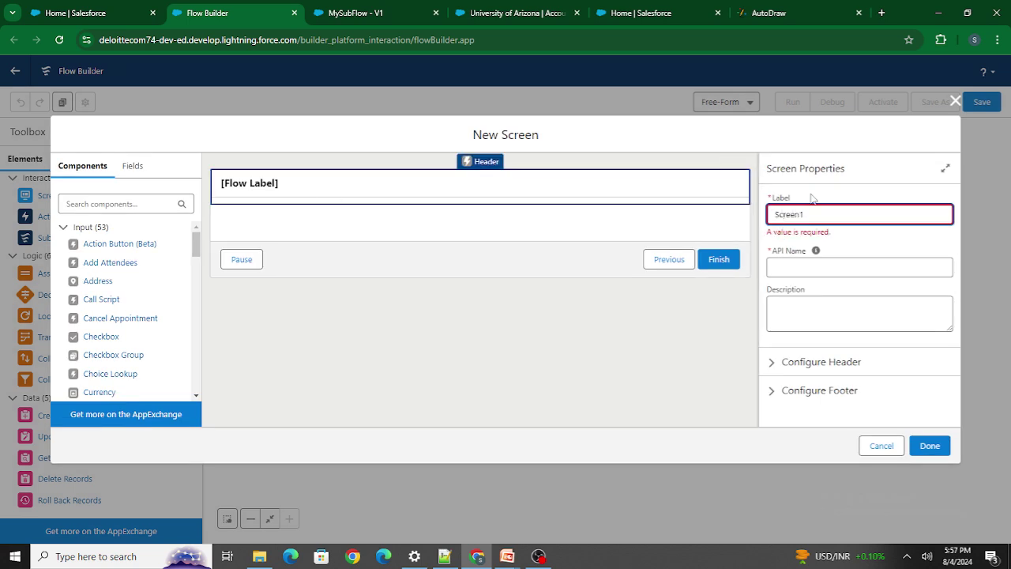
click(812, 197)
click(84, 204)
text(Te)
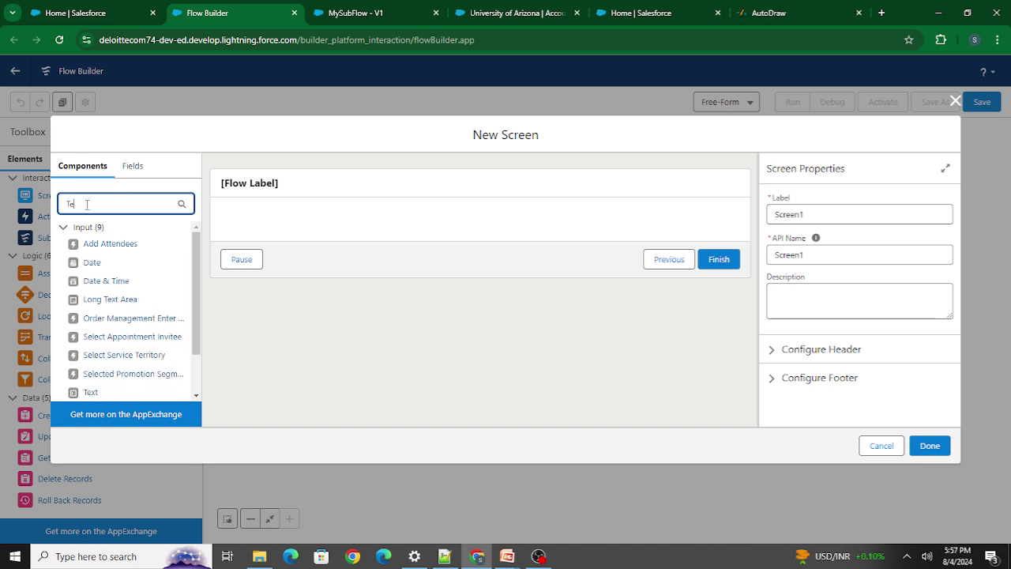
text(xt)
drag(93, 264, 249, 234)
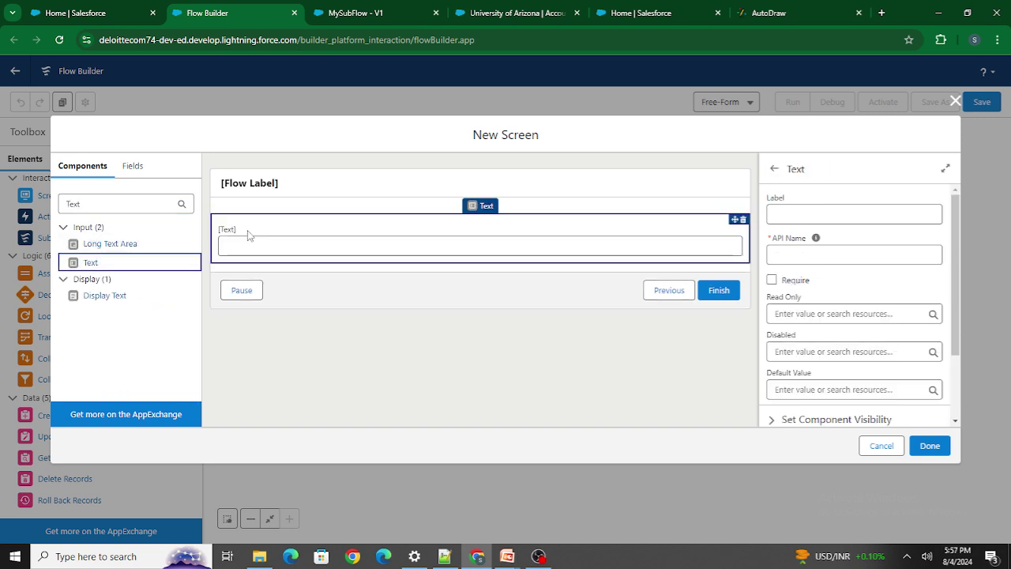
Set the text input's API name and label to Name and finish the screen.
click(806, 261)
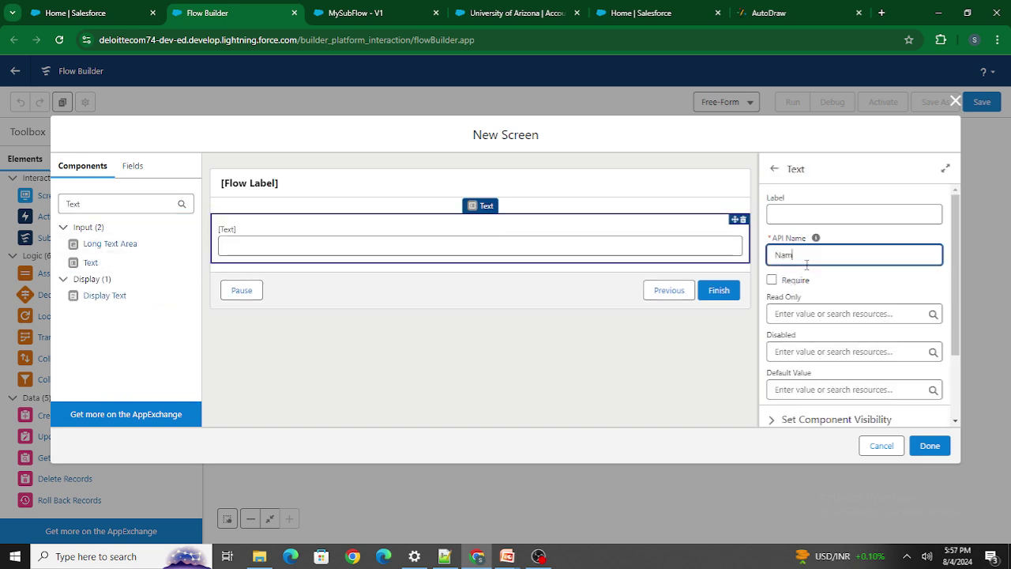
text(Name)
click(799, 210)
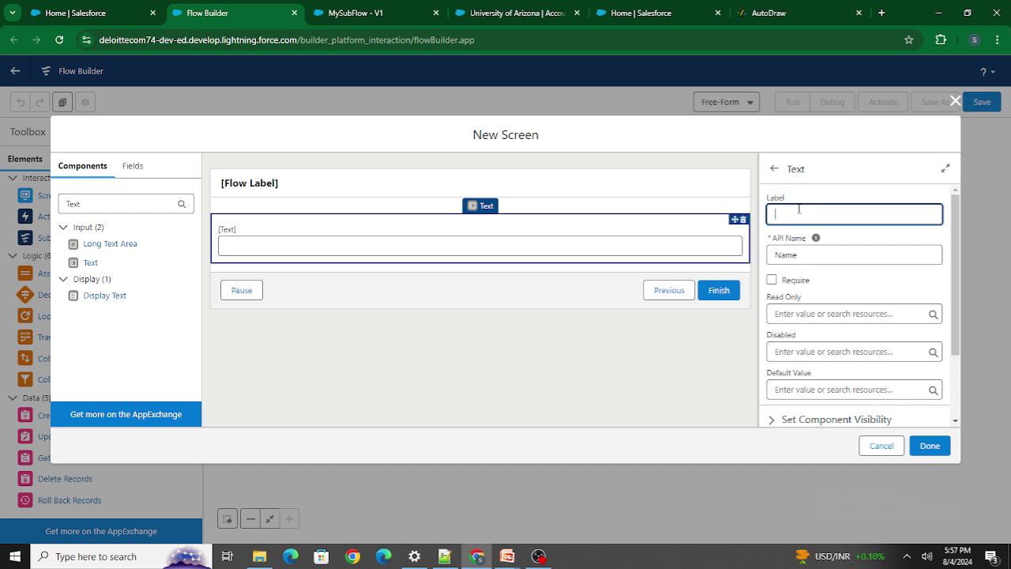
click(833, 170)
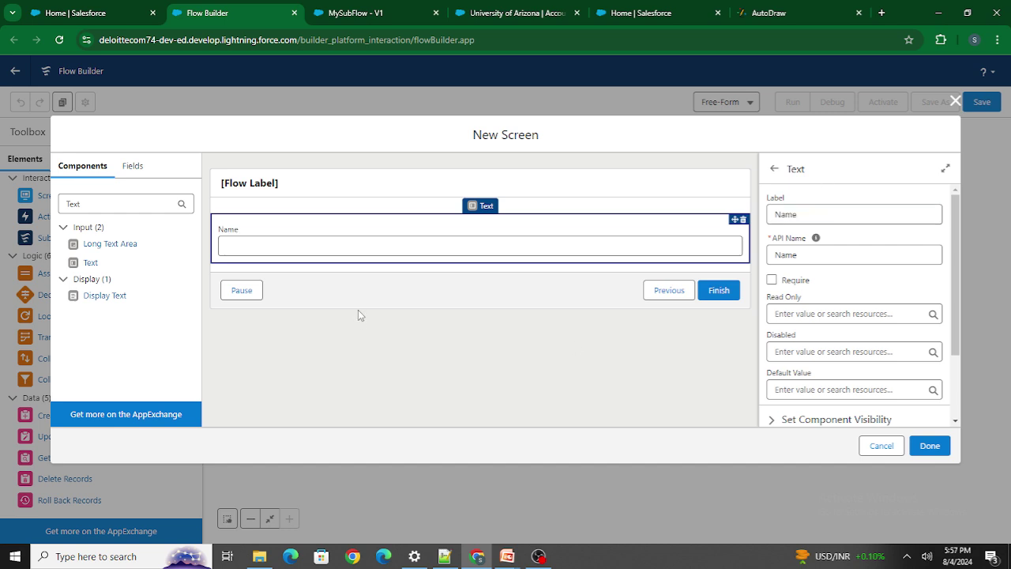
click(929, 447)
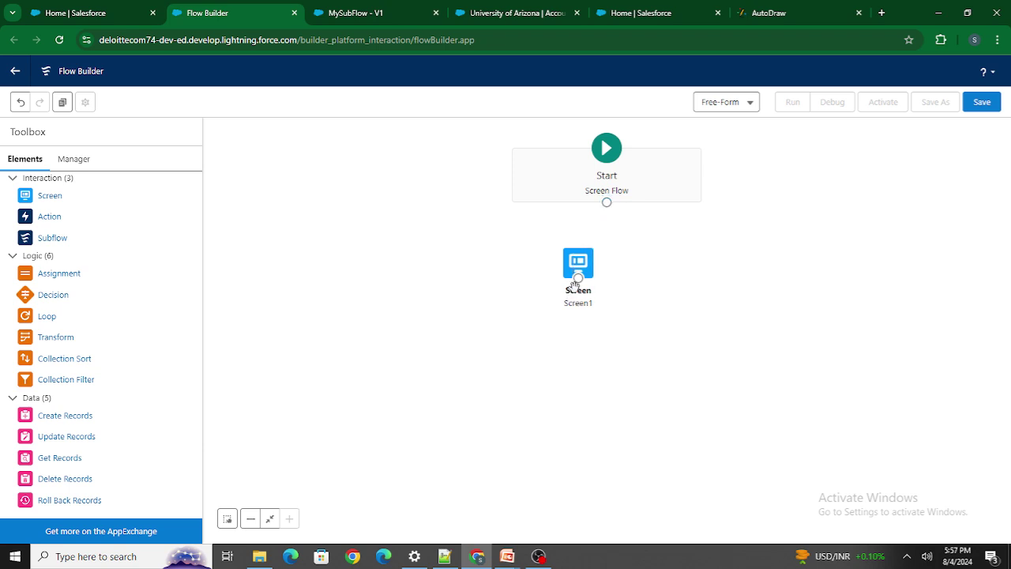
Connect the Start element to Screen1 and add a second screen labelled Show Details.
drag(606, 208, 579, 273)
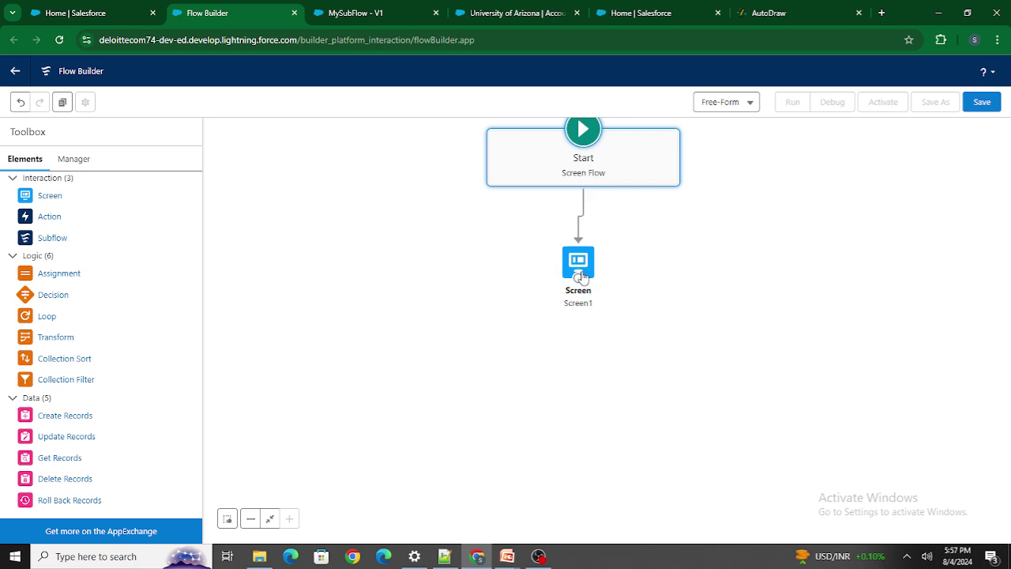
drag(53, 202, 396, 334)
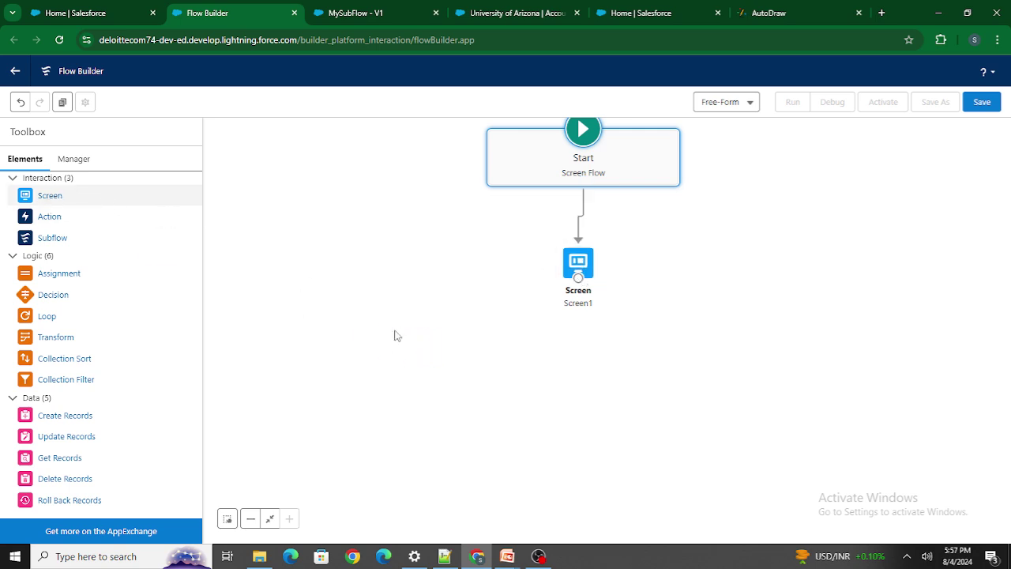
drag(299, 229, 295, 222)
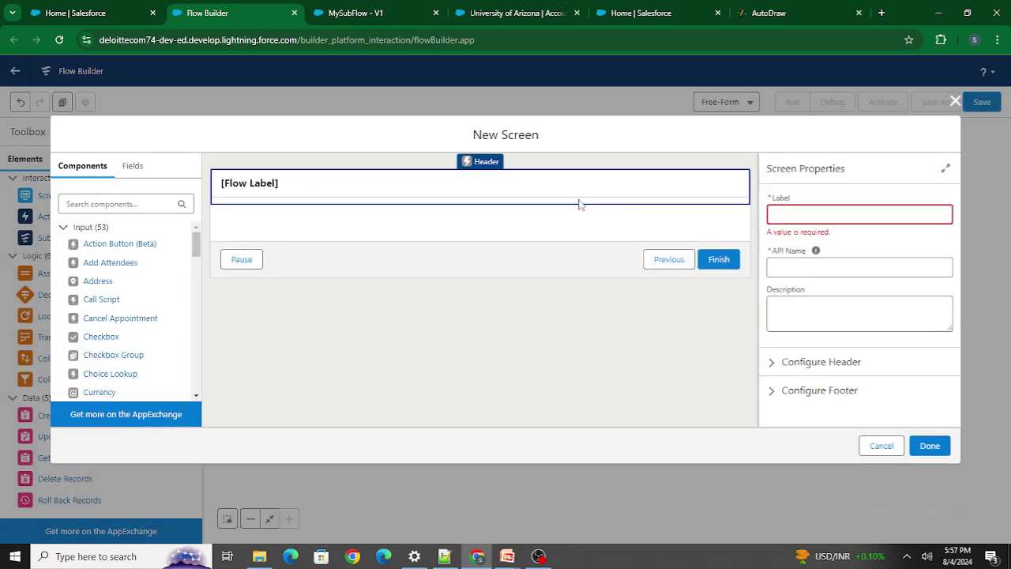
click(842, 219)
text(Show Details)
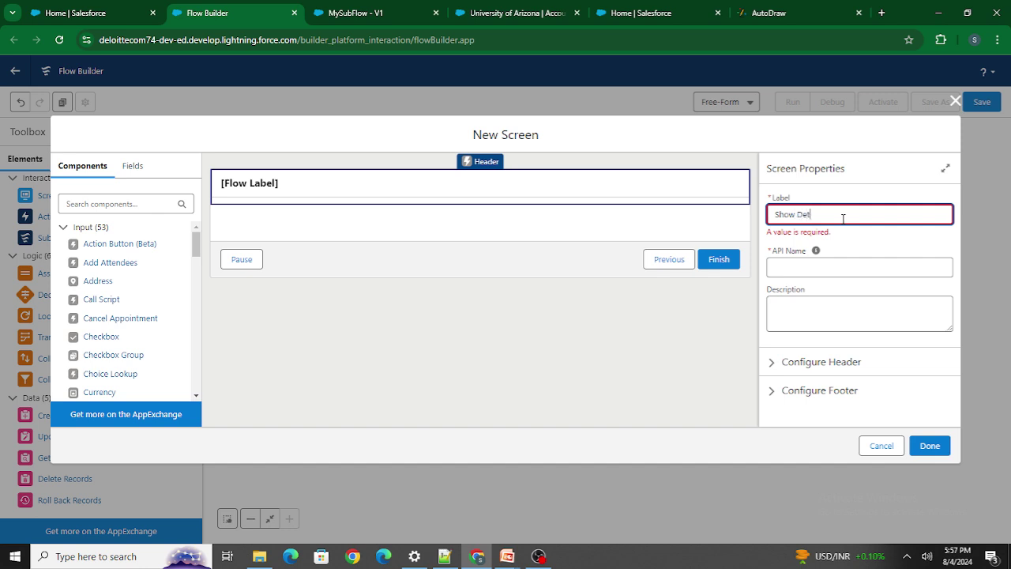
Add a Display Text component with API name Dispay showing the Name resource to the Show Details screen and finish it.
click(121, 210)
text(Disp)
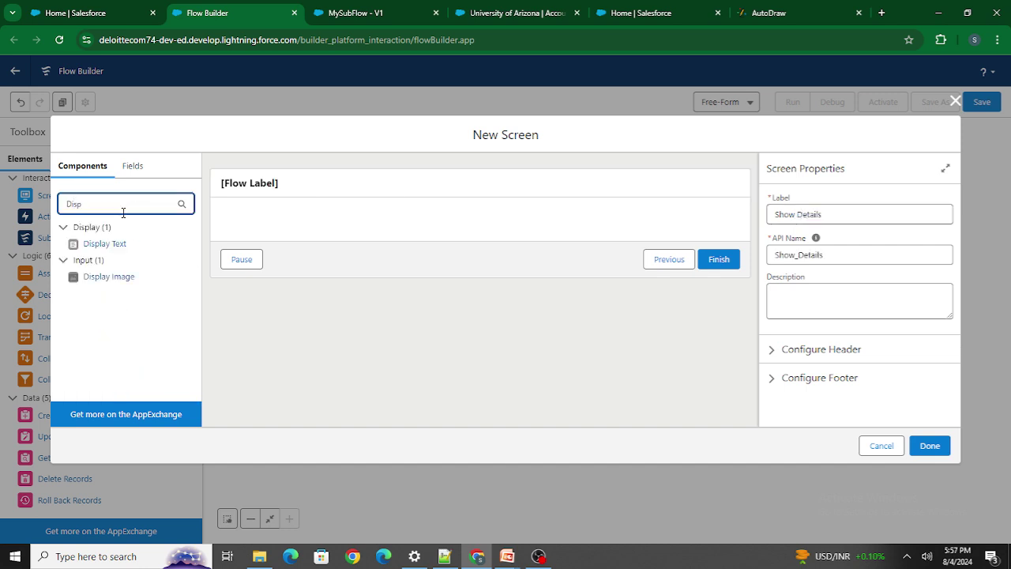
drag(113, 242, 319, 221)
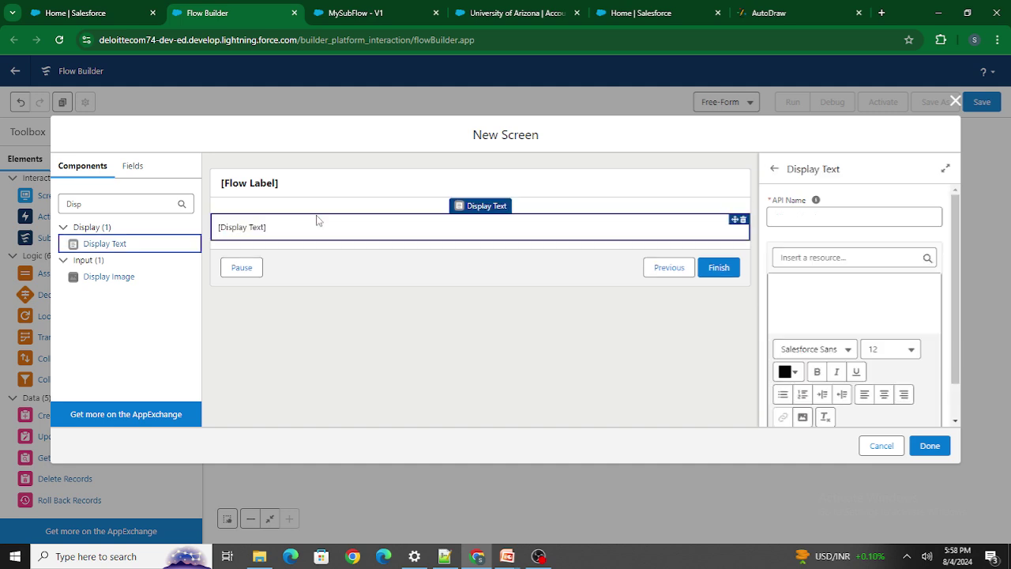
click(797, 220)
text(Dispay)
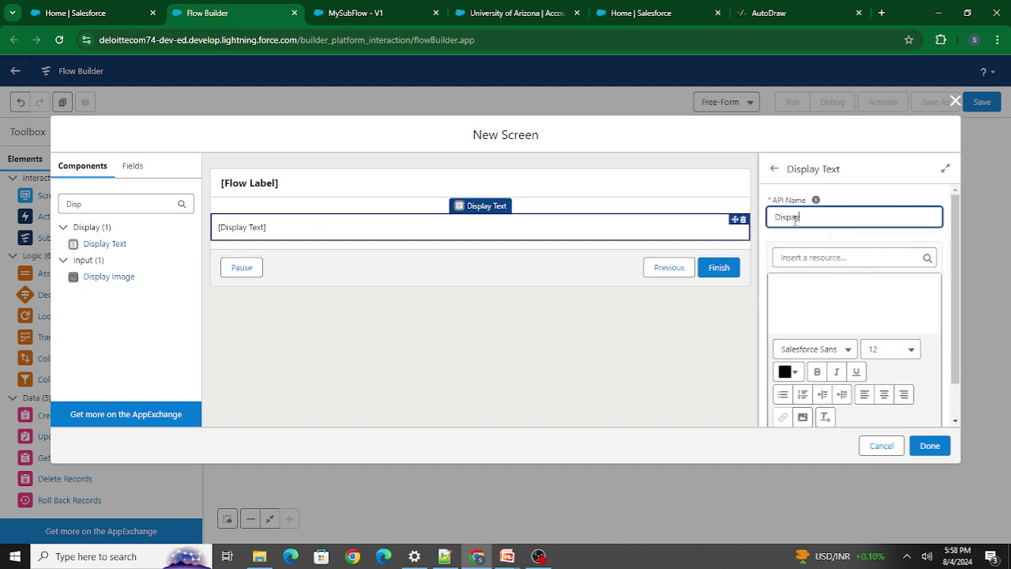
click(826, 257)
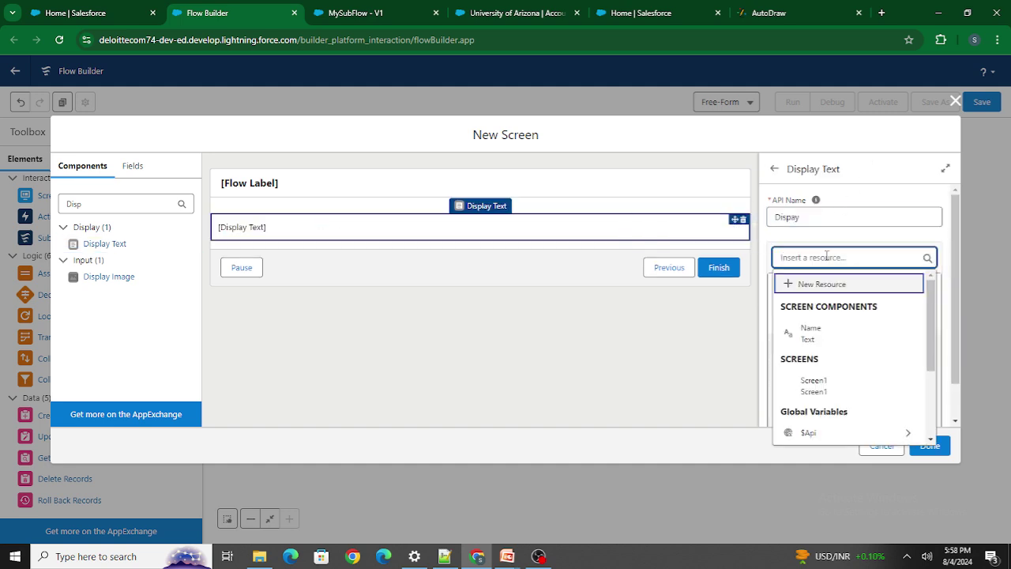
text(Nam)
click(836, 306)
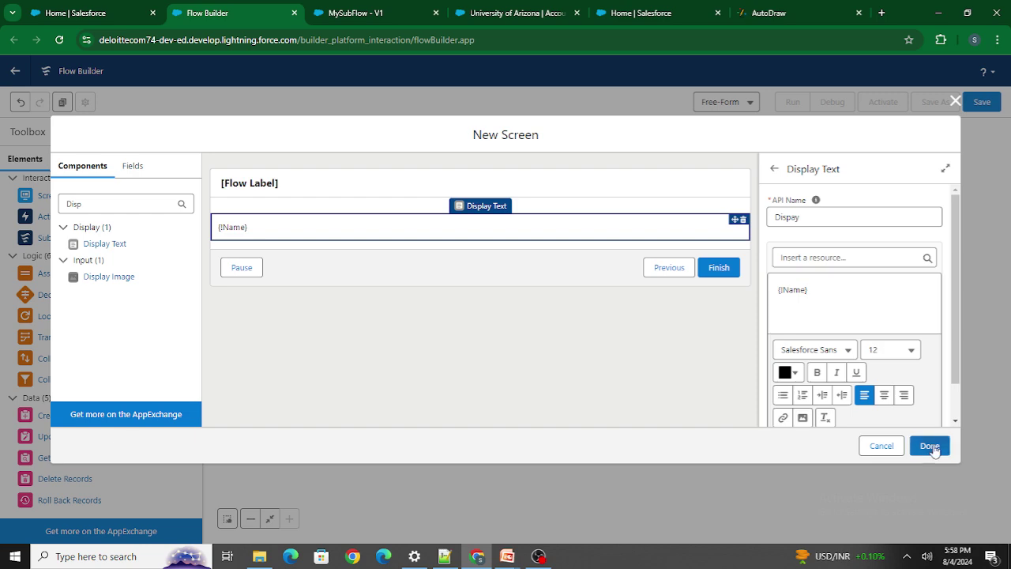
click(928, 444)
Save the flow with the label MyFlow.
click(980, 104)
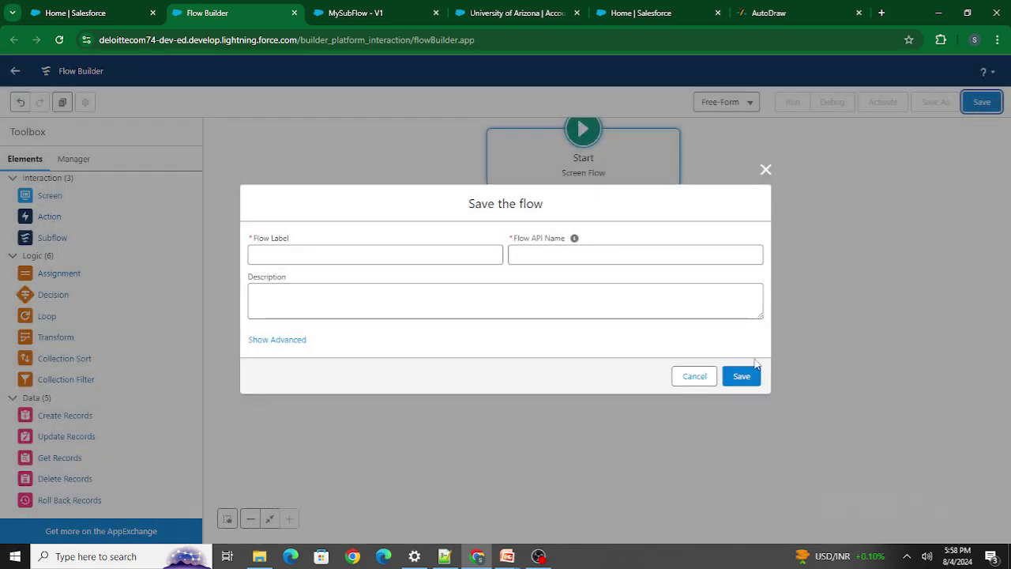
click(390, 255)
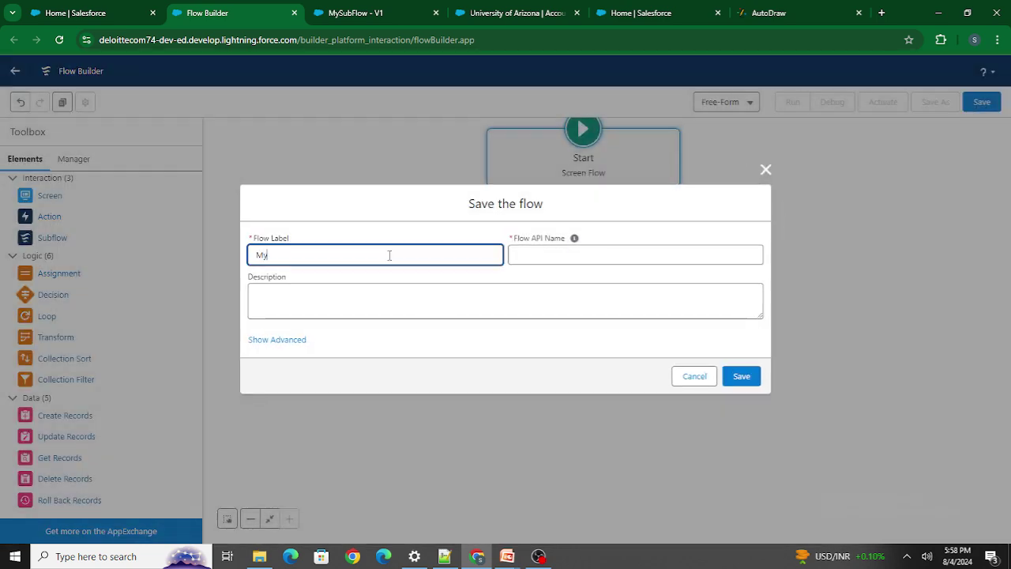
text(MyFlow)
click(418, 235)
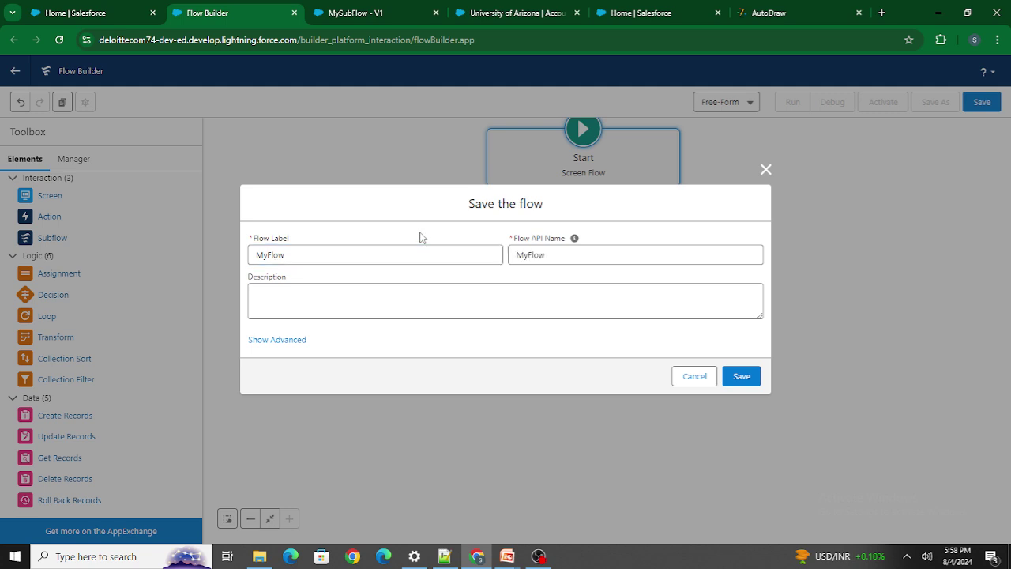
click(743, 376)
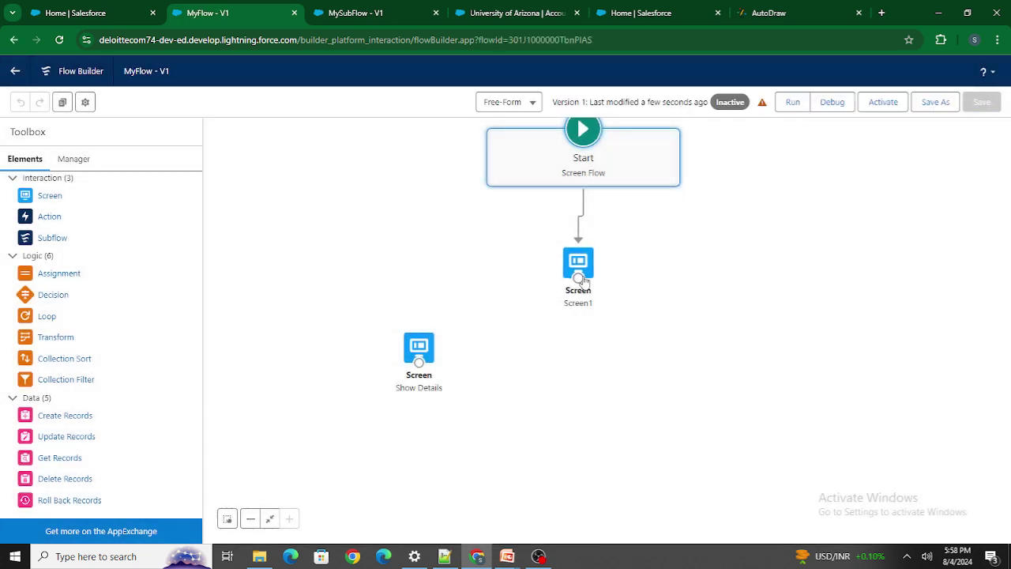
Connect Screen1 to the Show Details screen and start debugging the flow.
drag(578, 276, 418, 354)
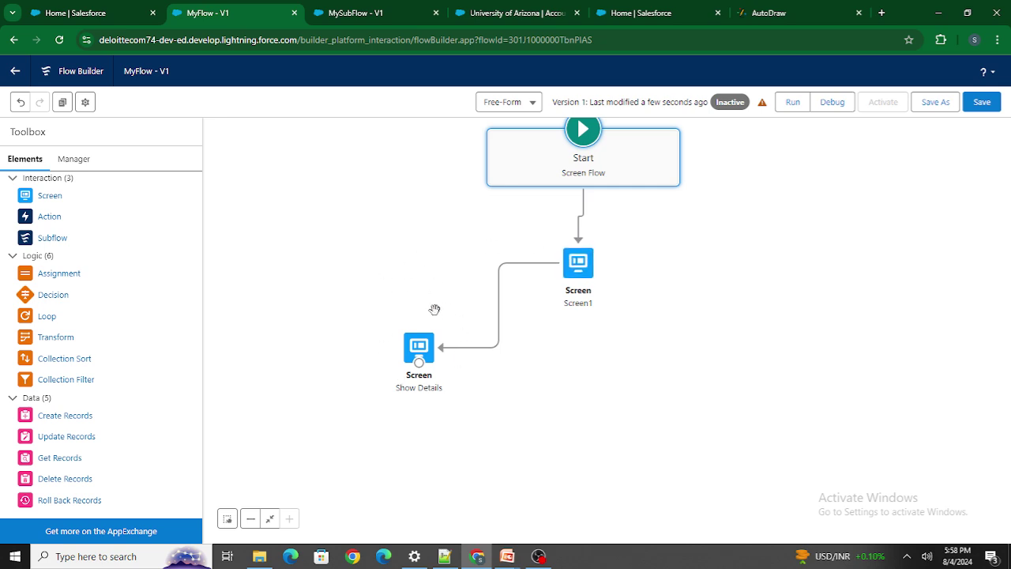
click(833, 109)
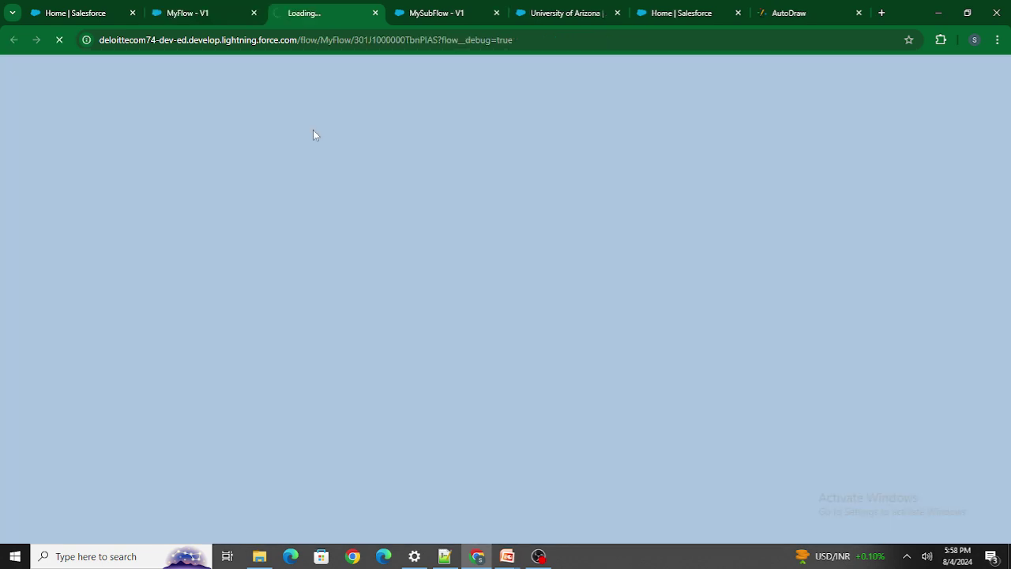
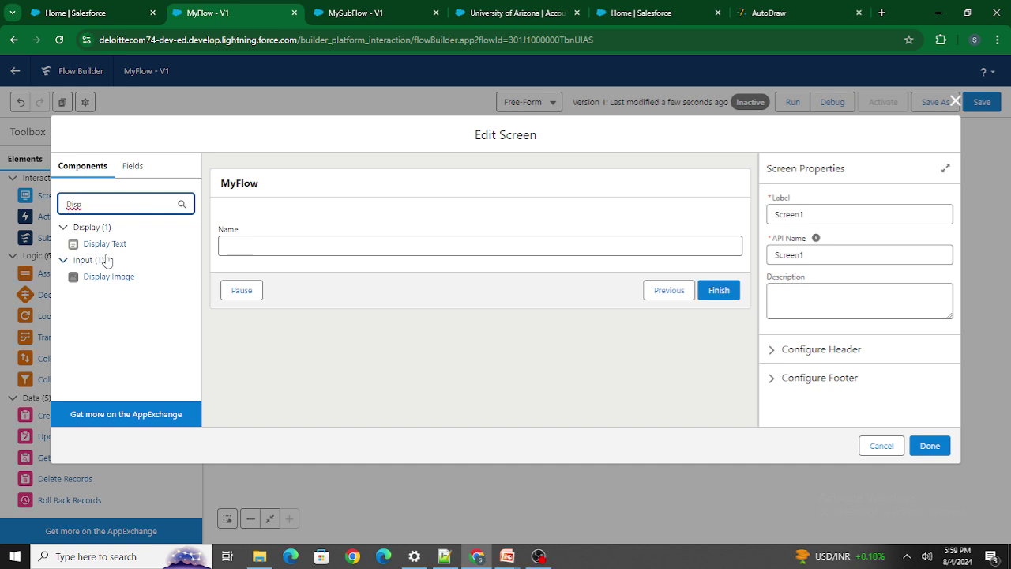
Add a Display Text component below the Name input on Screen1 and set its API name to Display.
drag(104, 244, 284, 261)
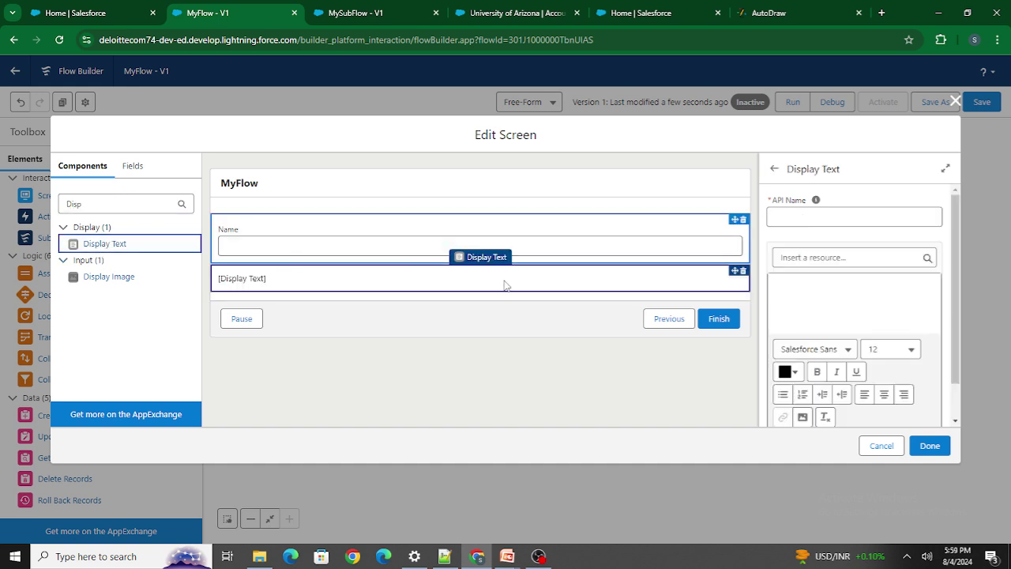
click(835, 213)
text(Dispay)
key(BackSpace)
key(BackSpace)
text(lay)
Insert the Name resource into the display text on Screen1 and finish editing the screen.
click(838, 259)
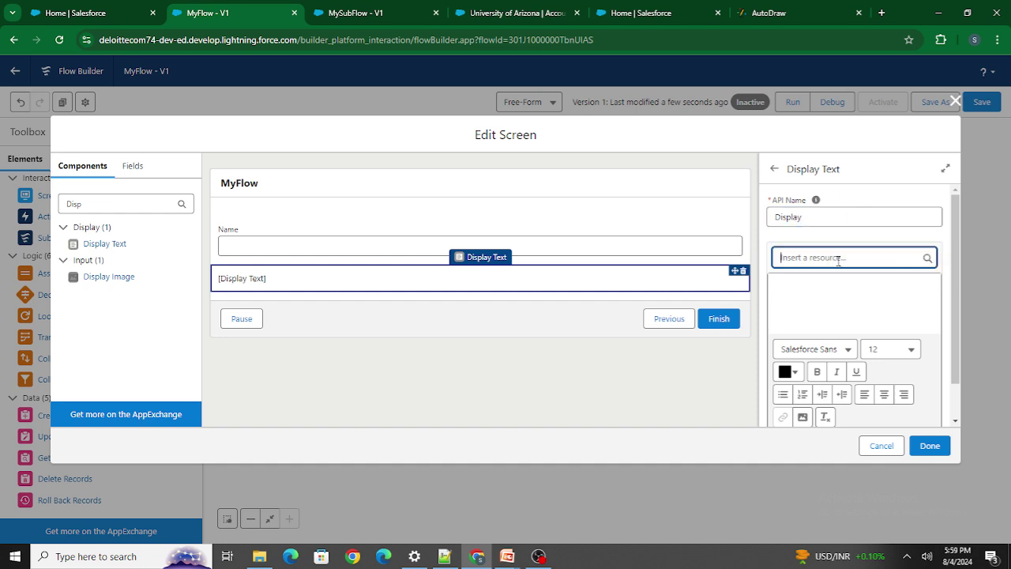
text(Na)
click(830, 308)
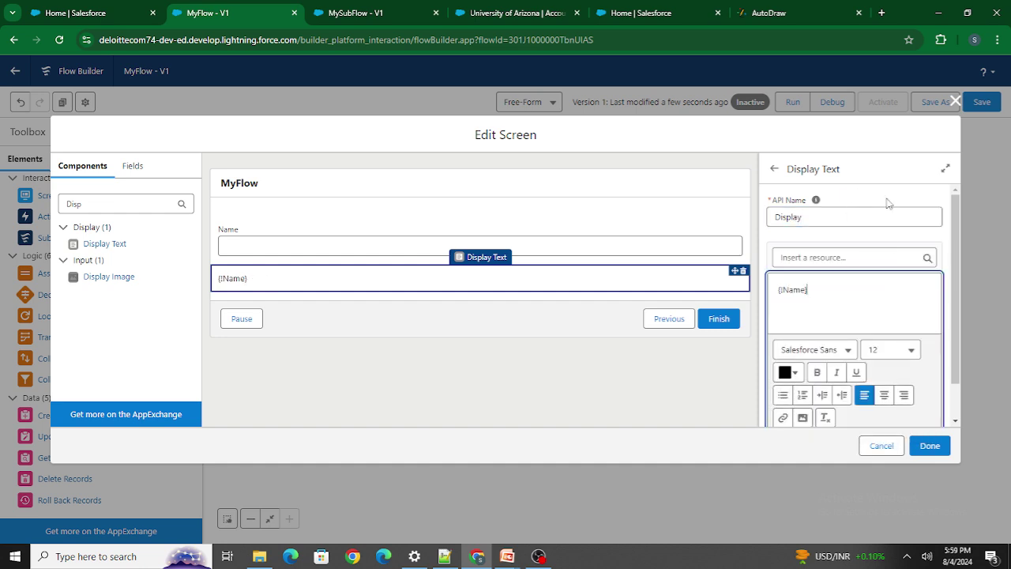
click(341, 244)
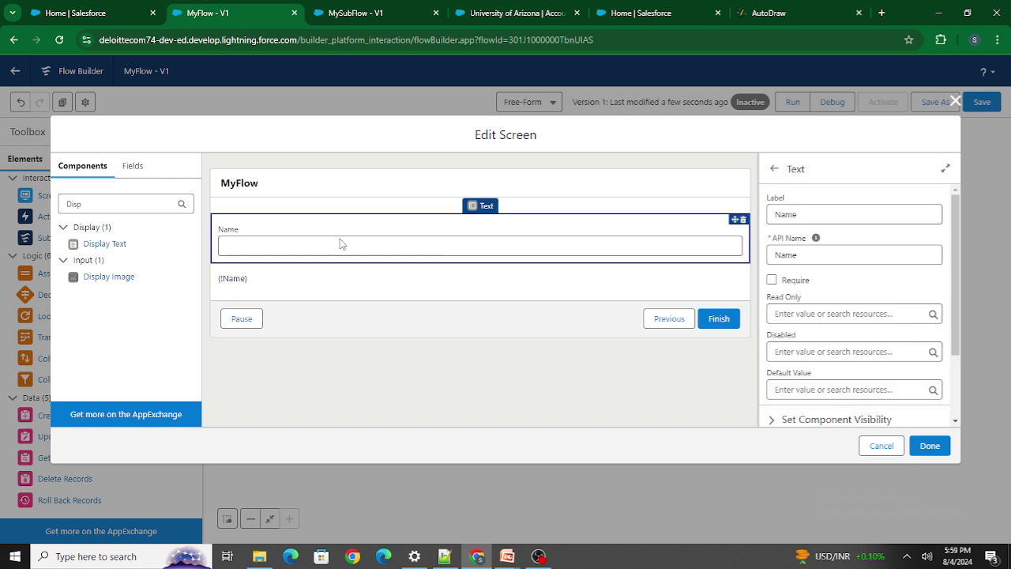
click(241, 273)
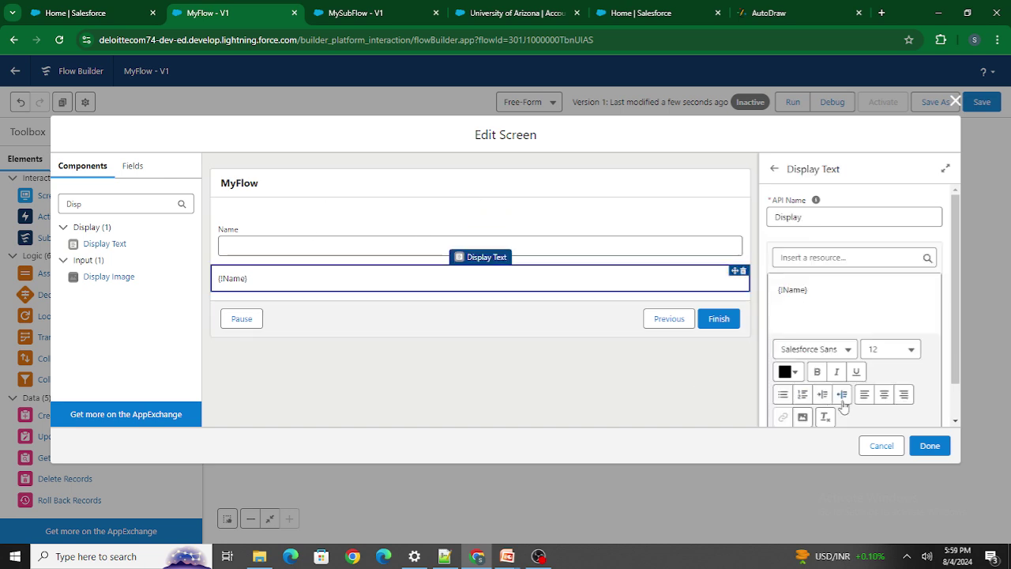
click(930, 445)
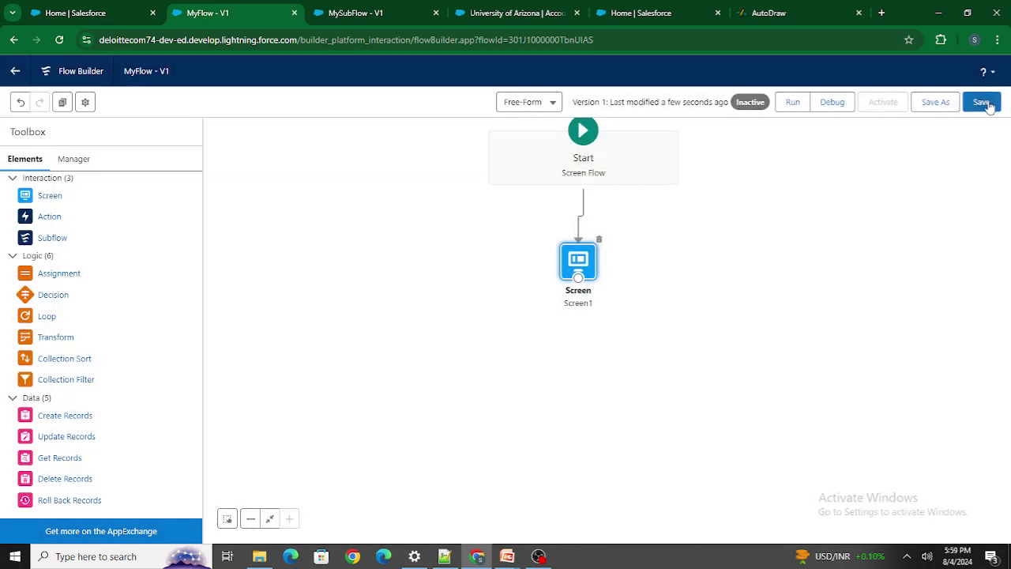
Save the changes to MyFlow and run the flow in debug mode.
click(987, 105)
click(839, 103)
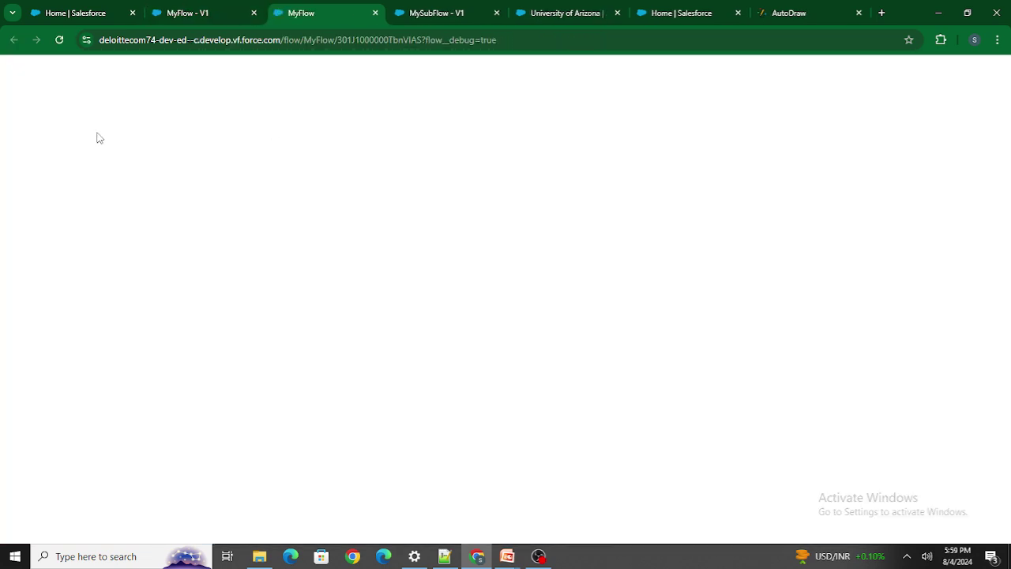
key(Return)
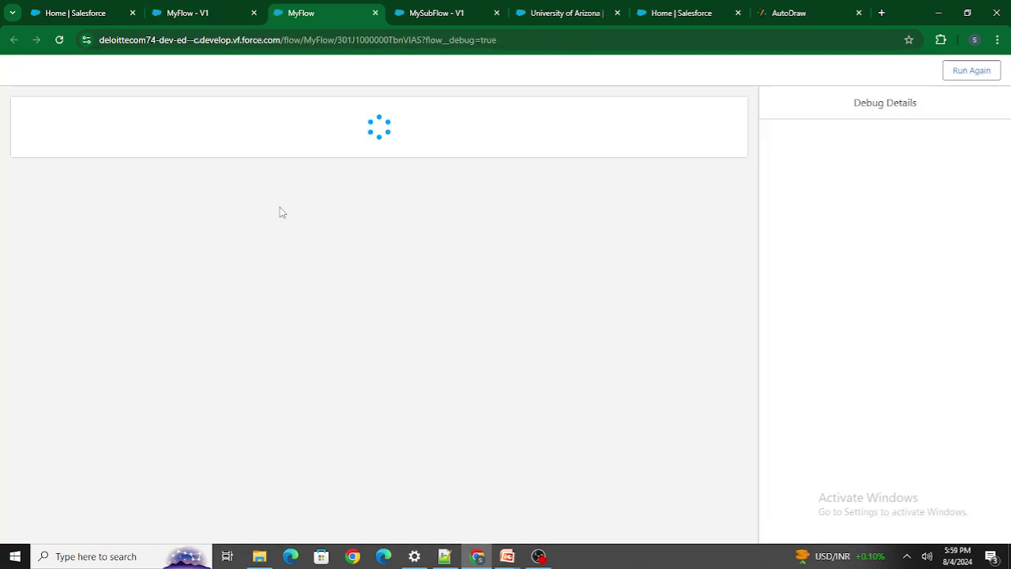
Enter Test as the Name in the debug run, check the reactive display text below it, and close the run.
click(81, 151)
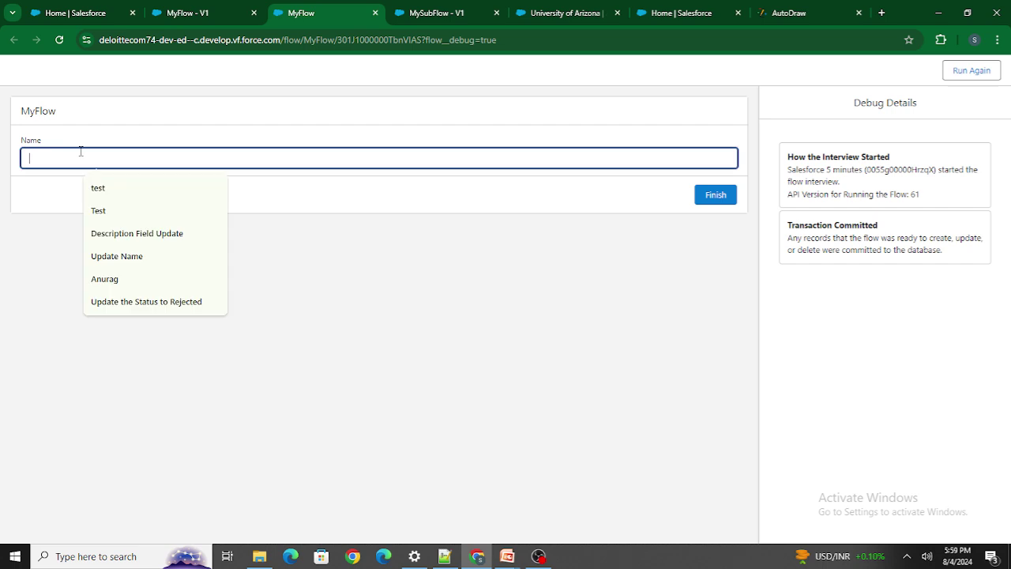
text(Test)
click(95, 129)
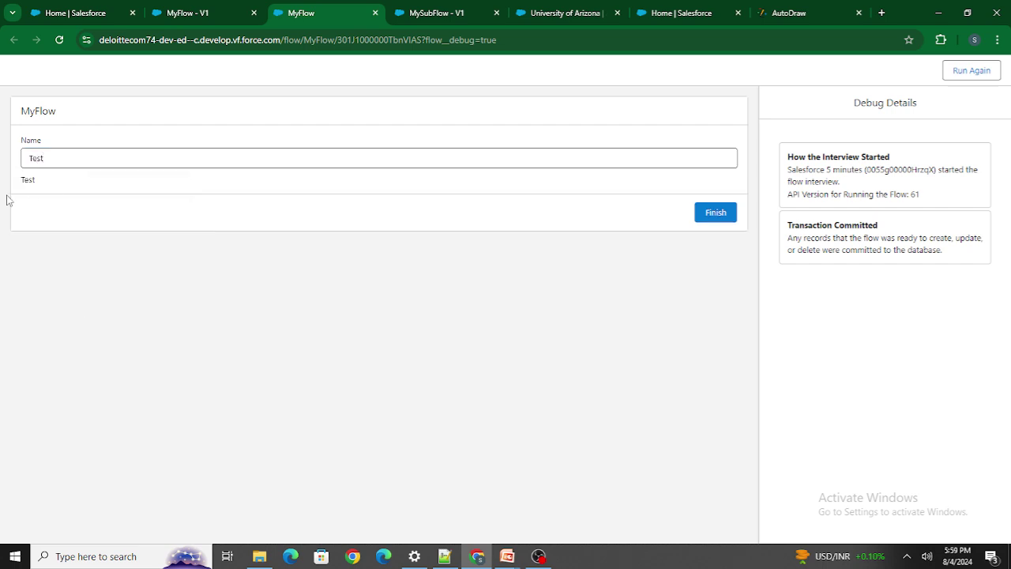
drag(19, 182, 51, 188)
click(49, 192)
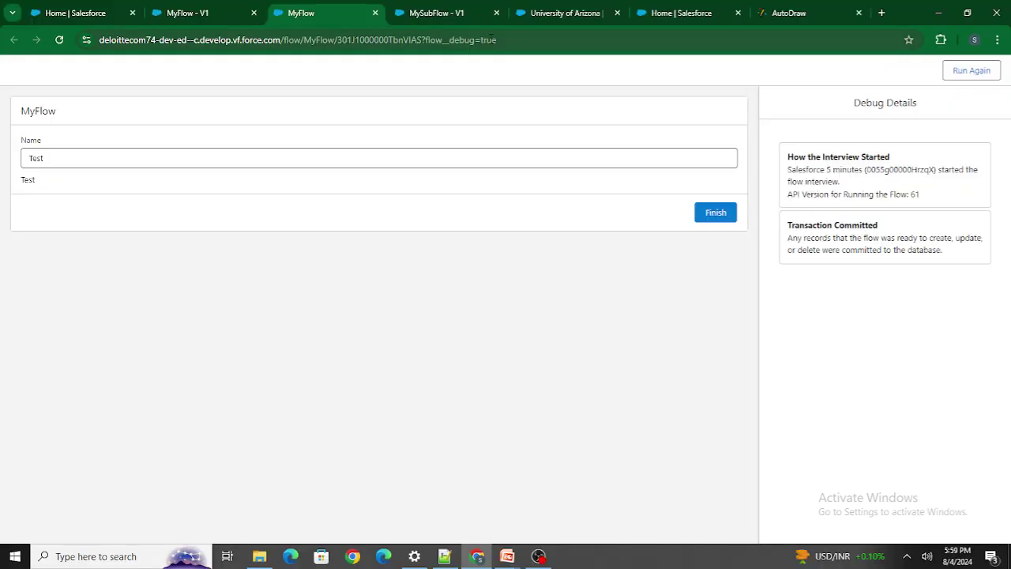
click(375, 13)
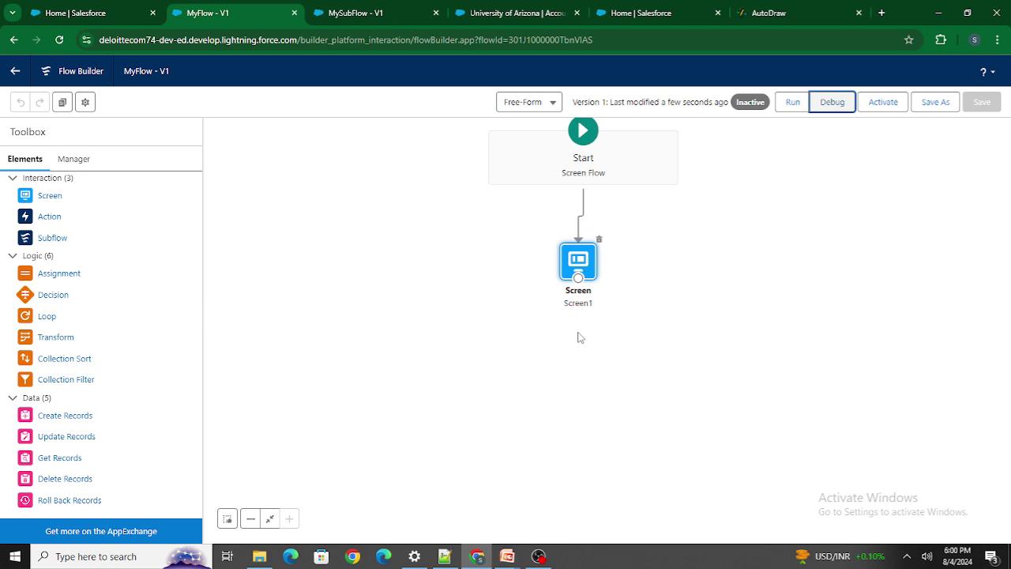
Switch to the presentation, advance it to the Address Field Update slide, and return to the flow.
key(alt+Tab)
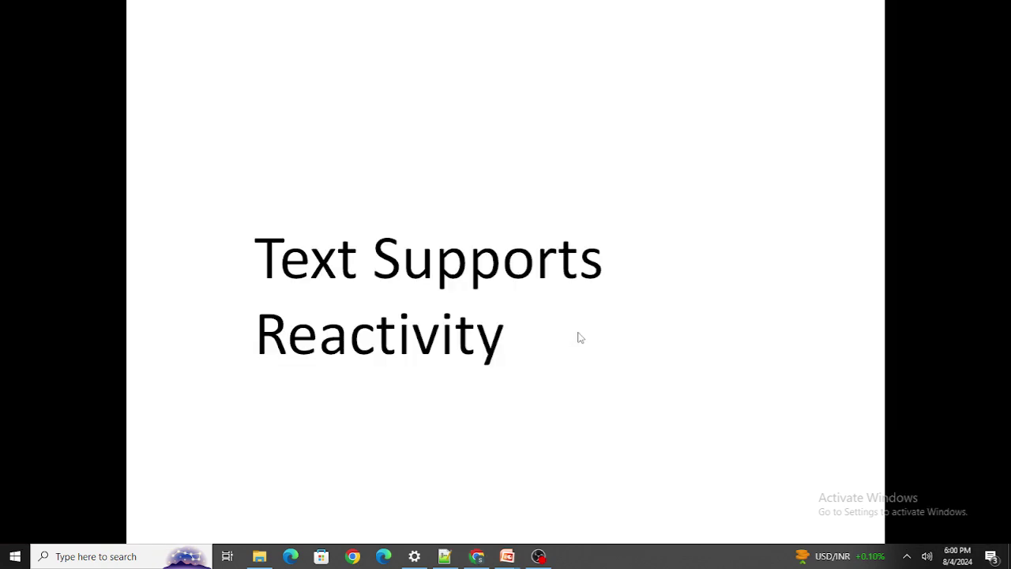
click(580, 338)
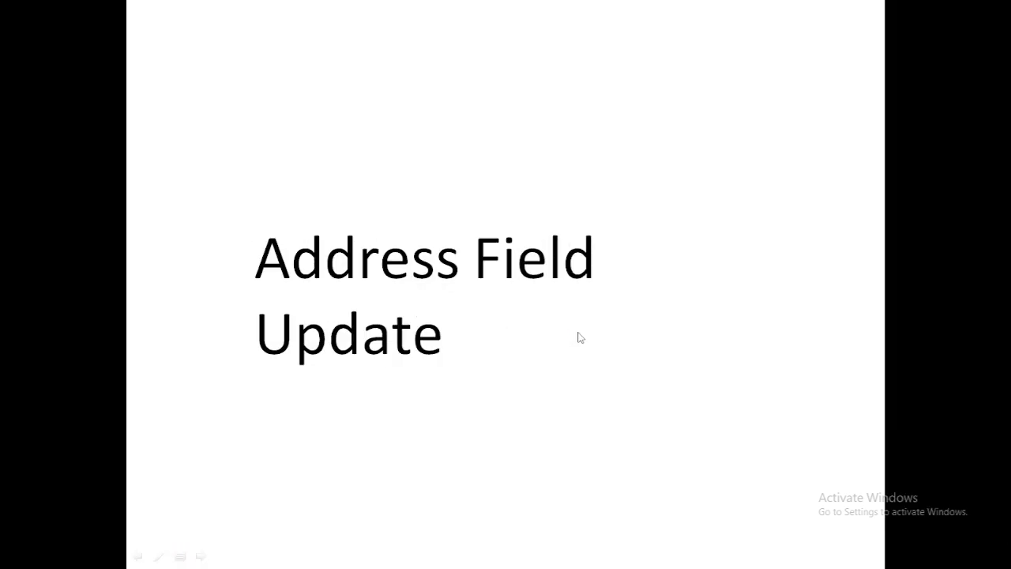
key(alt+Tab)
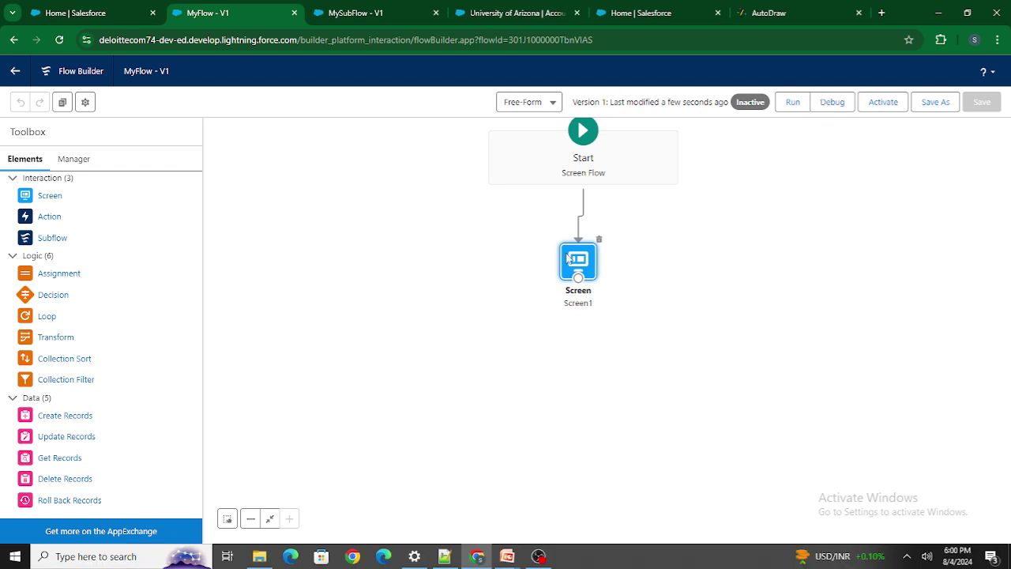
Add an Address component below the display text on Screen1, set its API name to Address, and finish editing the screen.
double_click(577, 314)
click(137, 203)
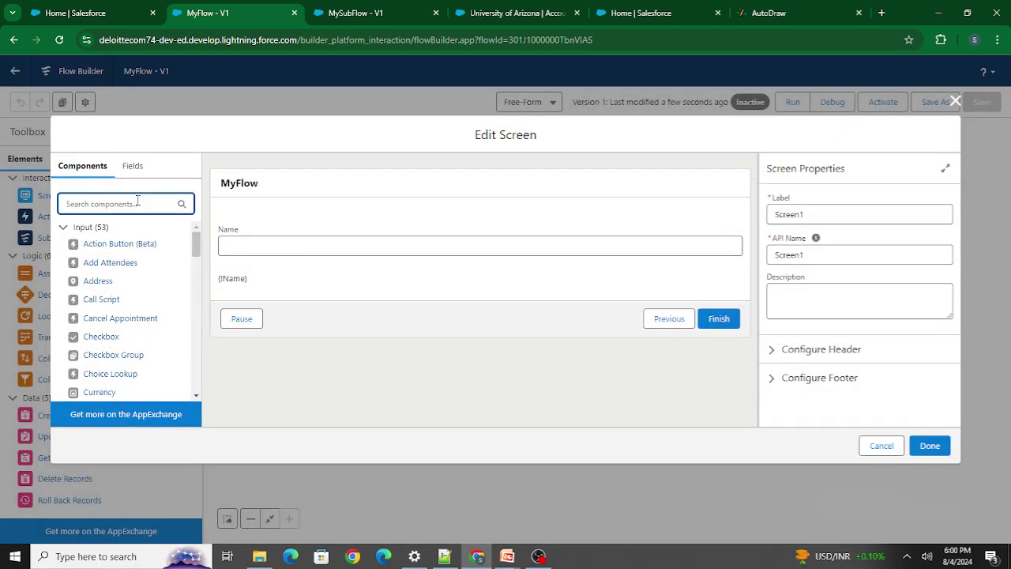
text(Add)
drag(123, 263, 276, 294)
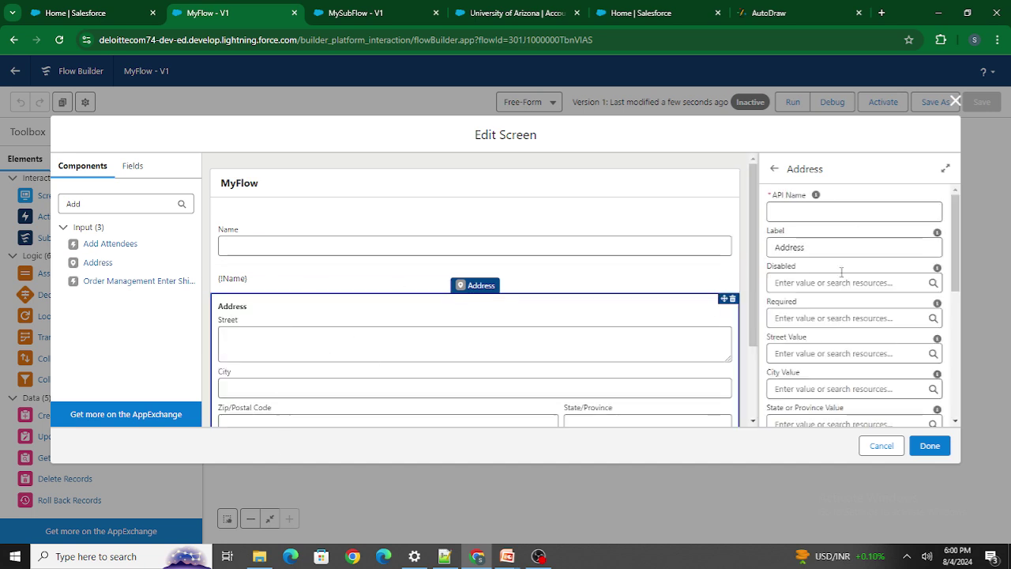
click(797, 206)
text(Address)
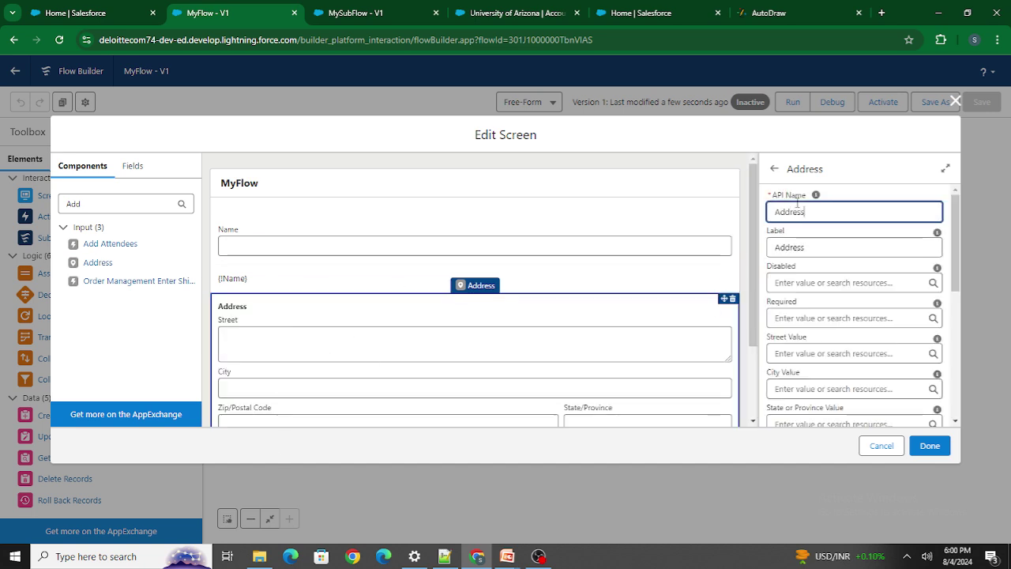
click(927, 445)
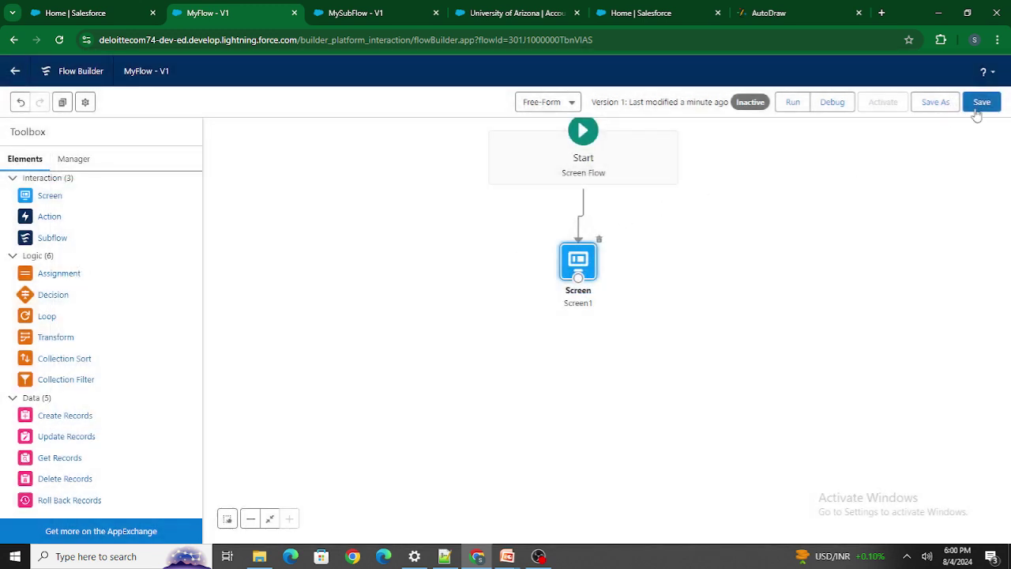
Save MyFlow with its new Address component and start a debug run.
click(977, 107)
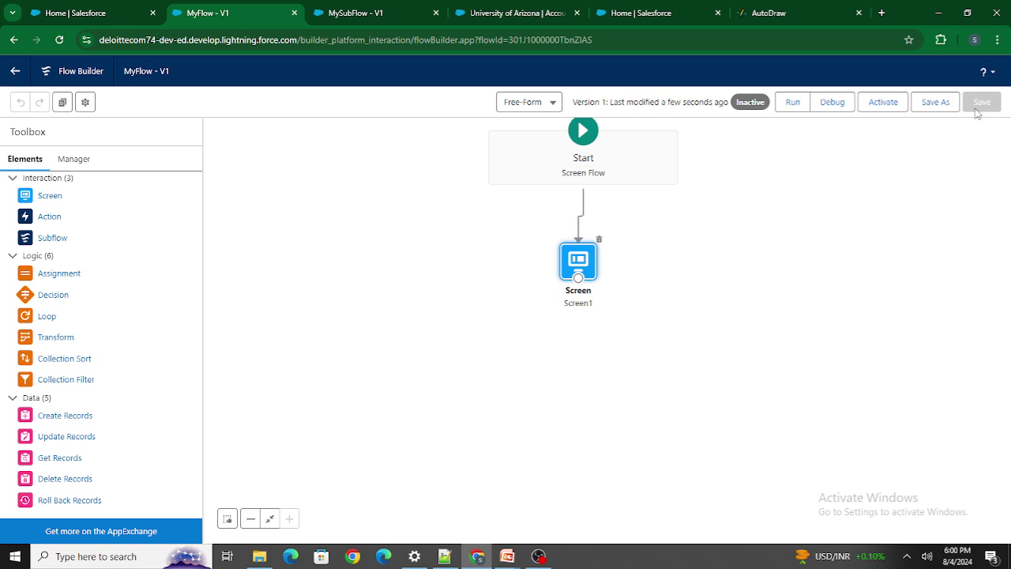
click(845, 101)
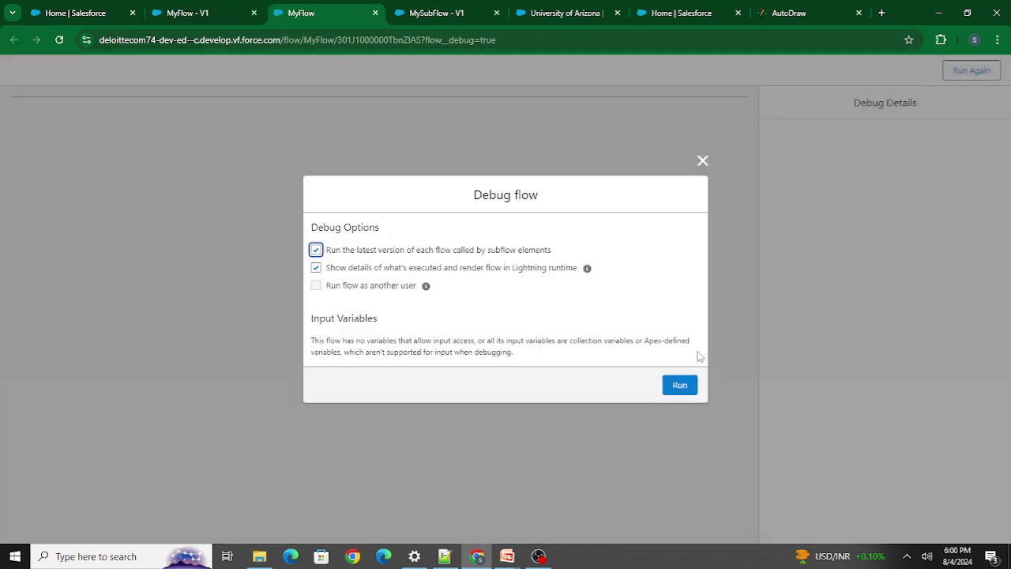
click(682, 392)
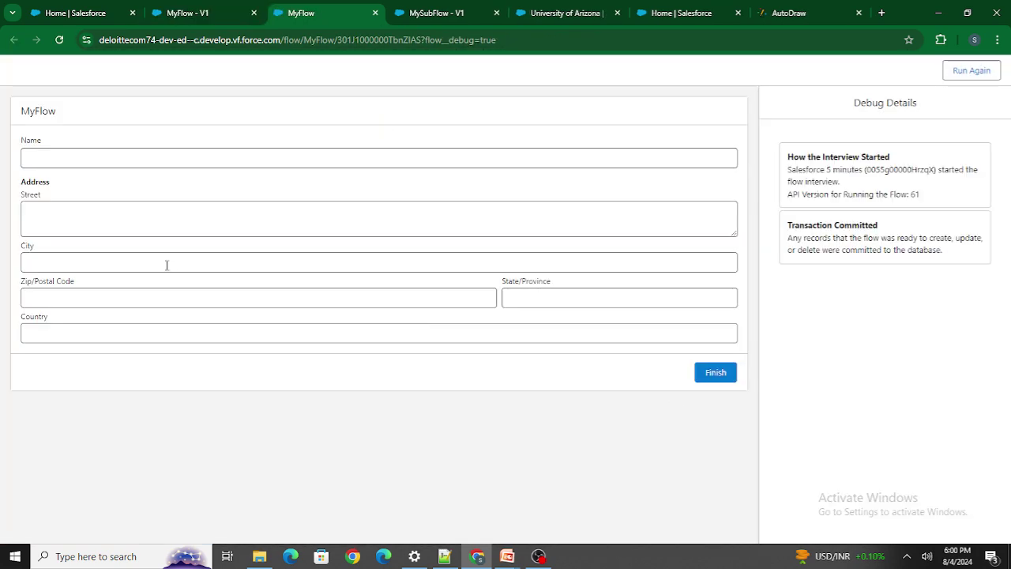
Try out the Address component in the debug run by entering Arizona as the Street, and close the run.
click(89, 235)
text(Add)
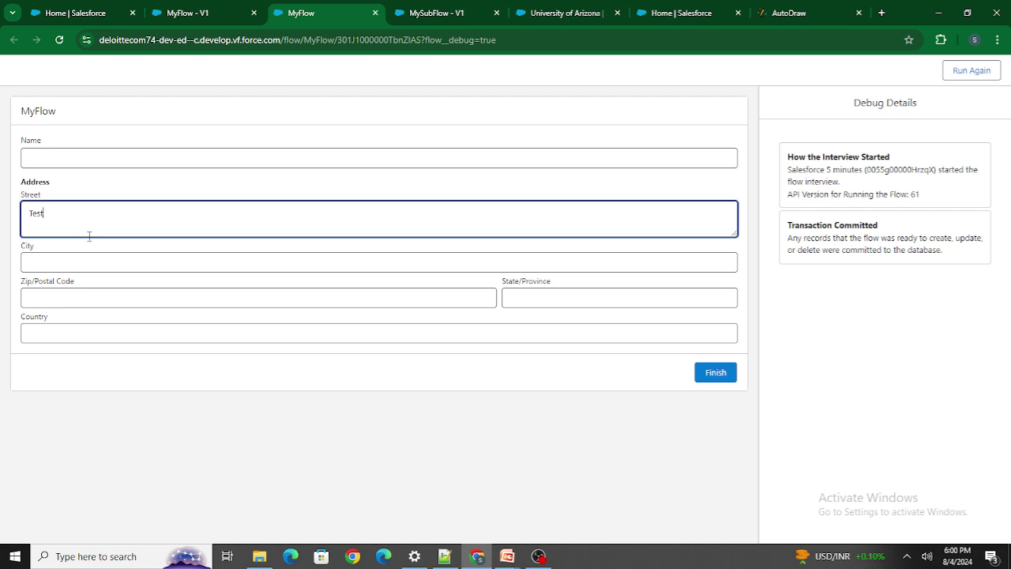
key(BackSpace)
key(BackSpace)
key(BackSpace)
text(Addres)
key(BackSpace)
key(BackSpace)
key(BackSpace)
key(BackSpace)
key(BackSpace)
key(BackSpace)
text(A)
key(BackSpace)
text(Arizona)
click(167, 183)
click(80, 210)
drag(81, 210, 19, 214)
click(374, 12)
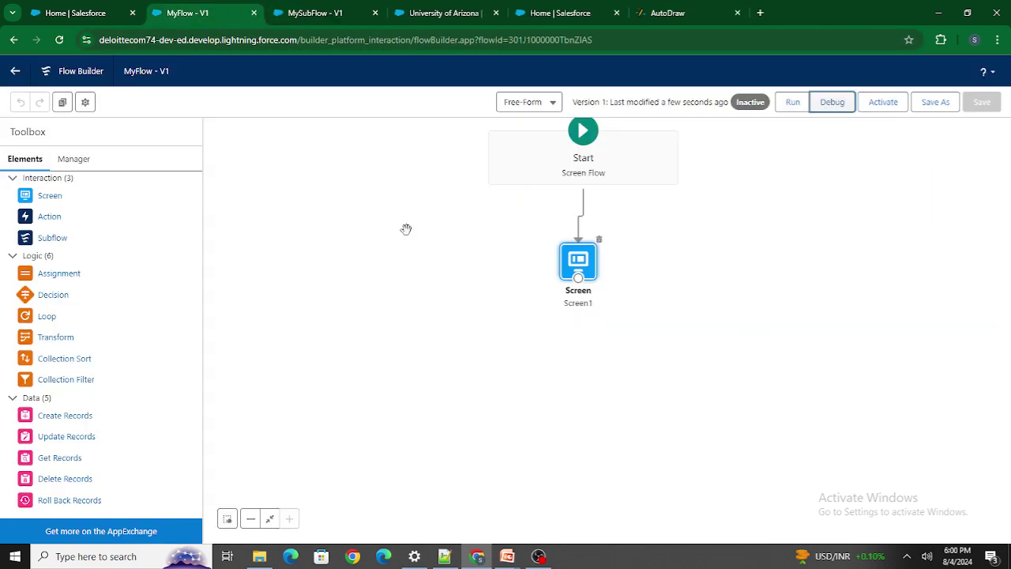
Open Screen1 for review, and advance the presentation past the Address Field Update slide.
double_click(587, 266)
click(347, 363)
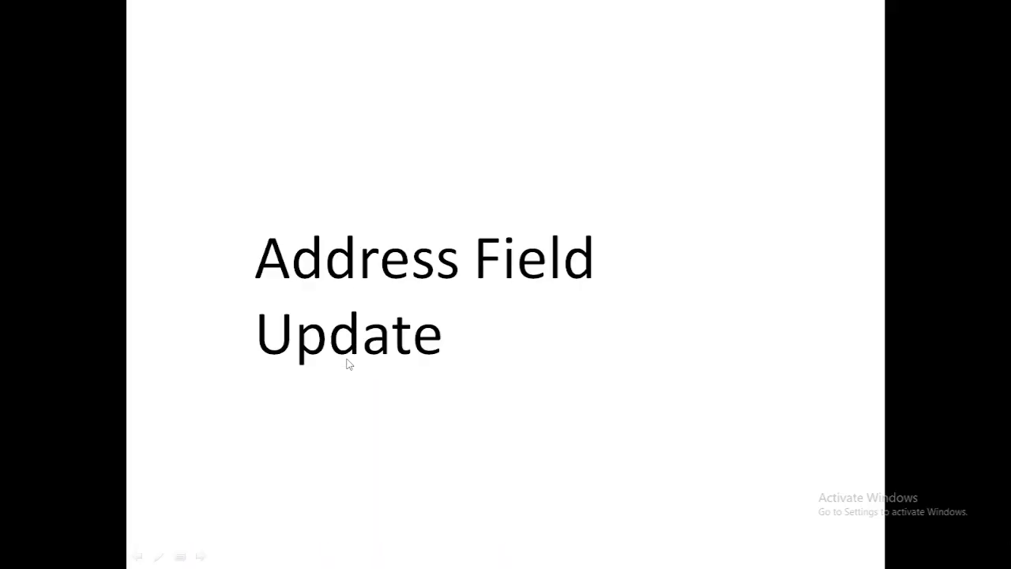
click(347, 358)
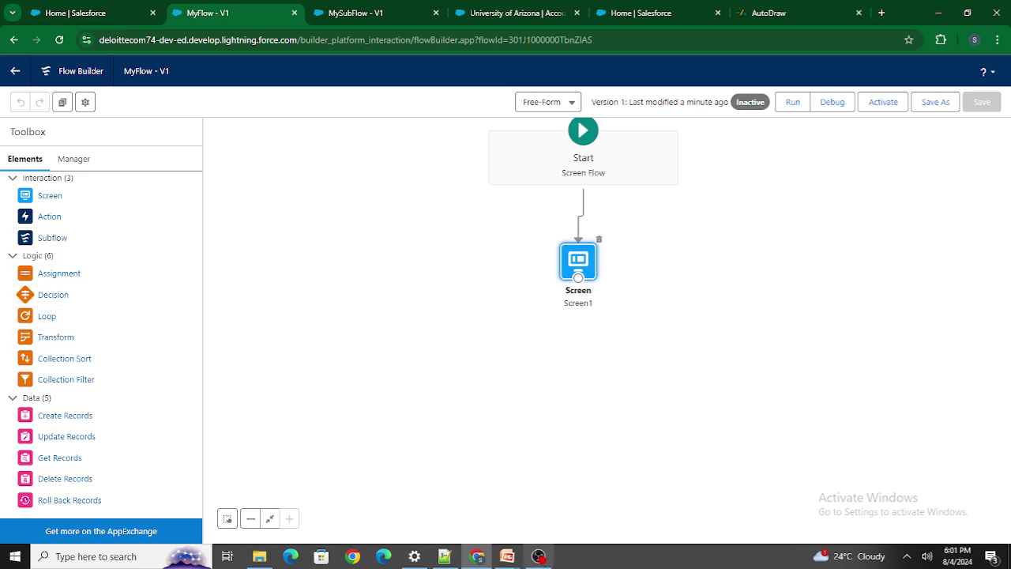
click(538, 556)
click(476, 556)
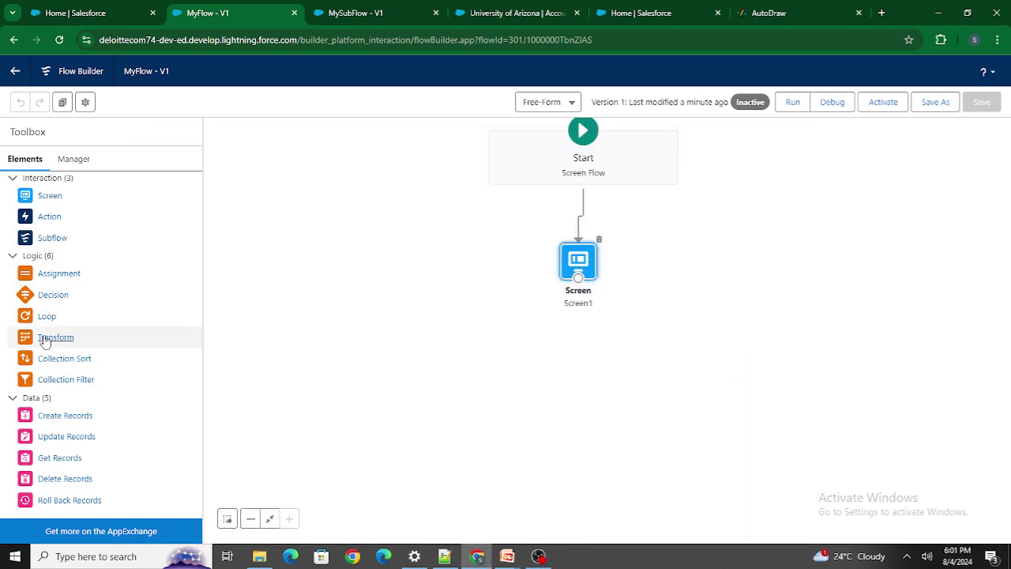
click(386, 401)
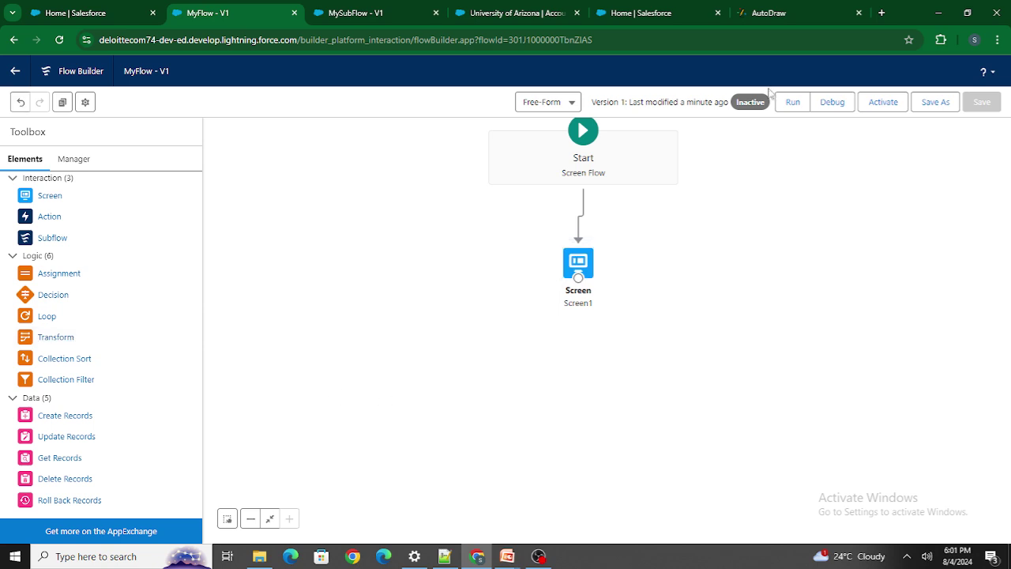
Examine the Contact and Case diagram in AutoDraw and return to MyFlow.
click(797, 11)
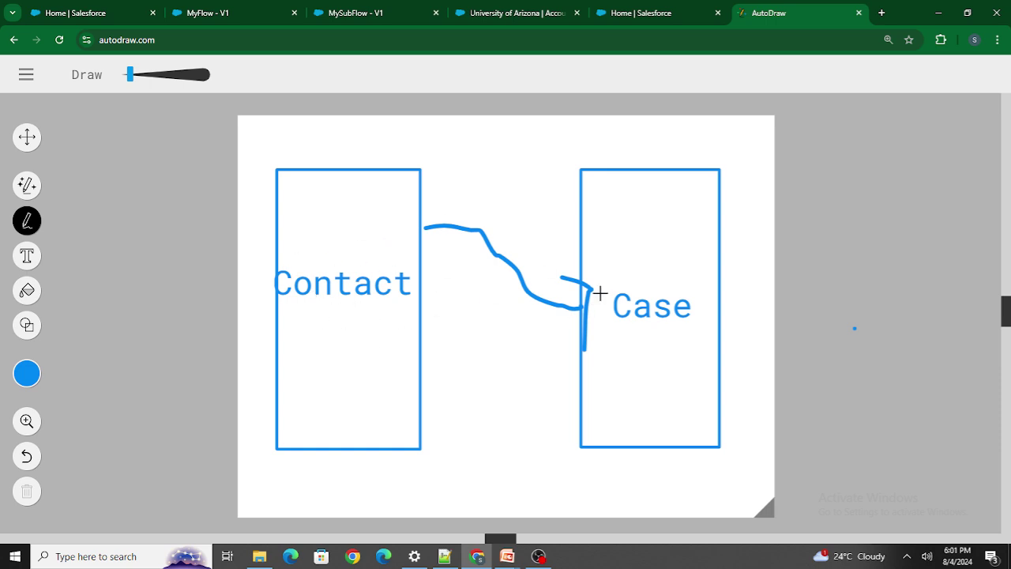
click(207, 9)
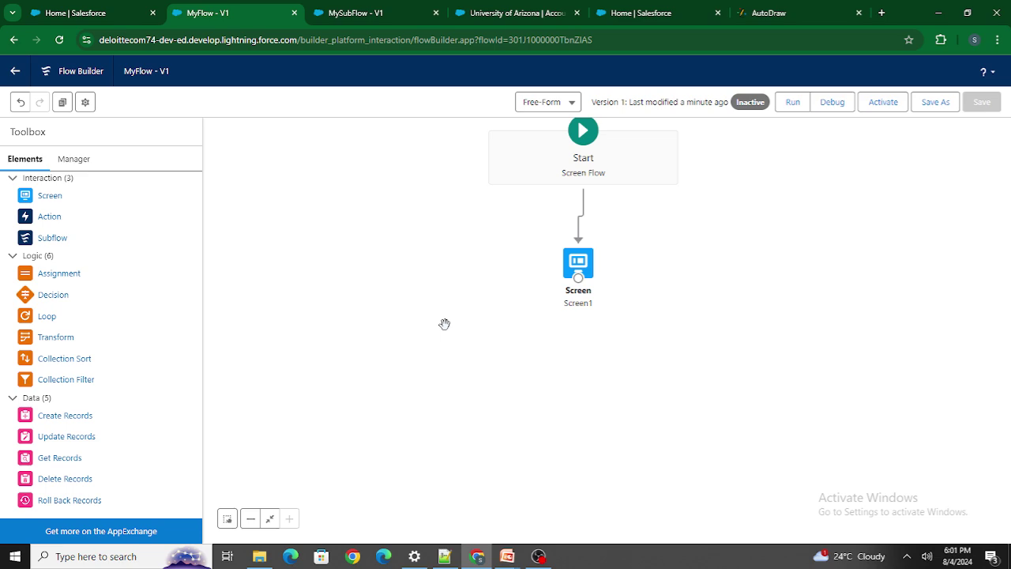
Switch to the presentation and advance it to the Unlimited Paused Flows slide.
key(alt+Tab)
key(alt+Tab)
key(alt+Tab)
key(Tab)
key(Right)
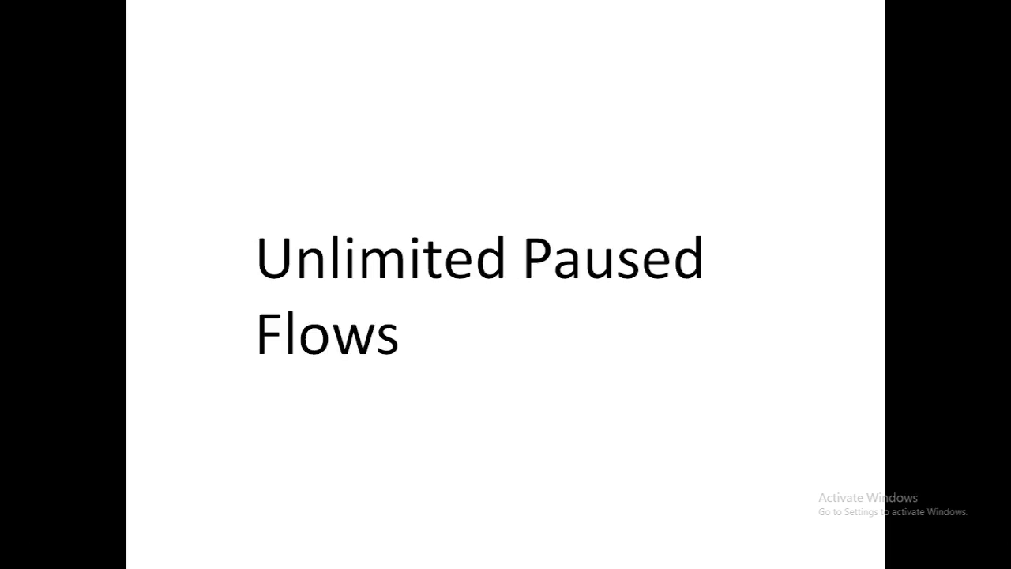
Switch to Notepad++, highlight the 50,000 figure in the open note, and return to the flow.
key(alt+Tab)
click(445, 556)
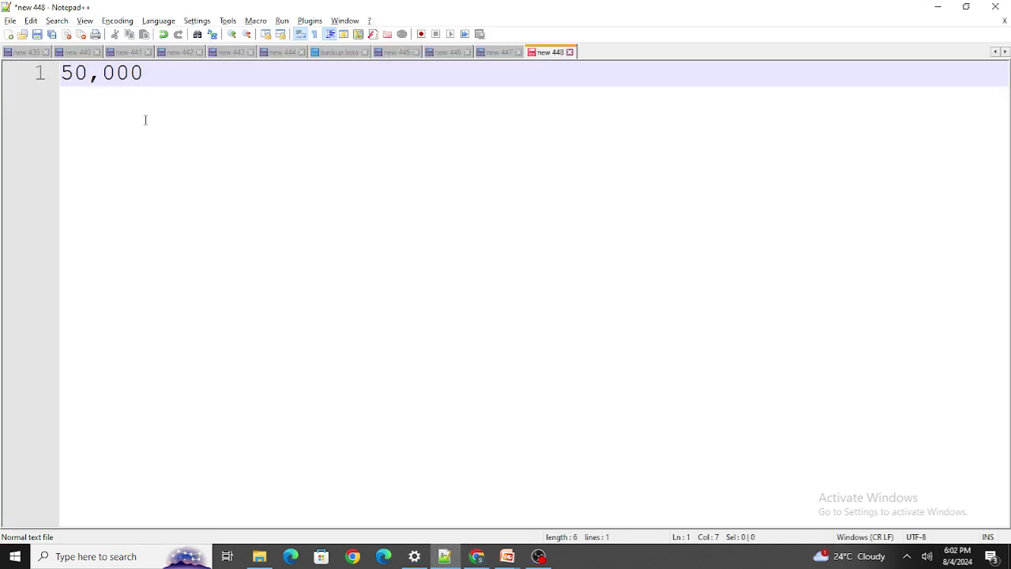
drag(178, 88, 1, 71)
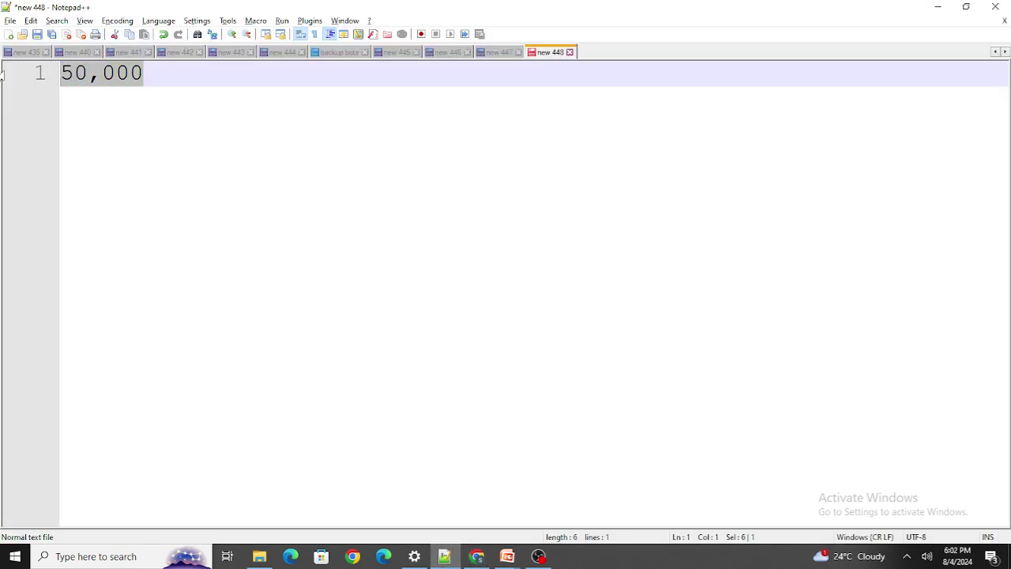
key(alt+Tab)
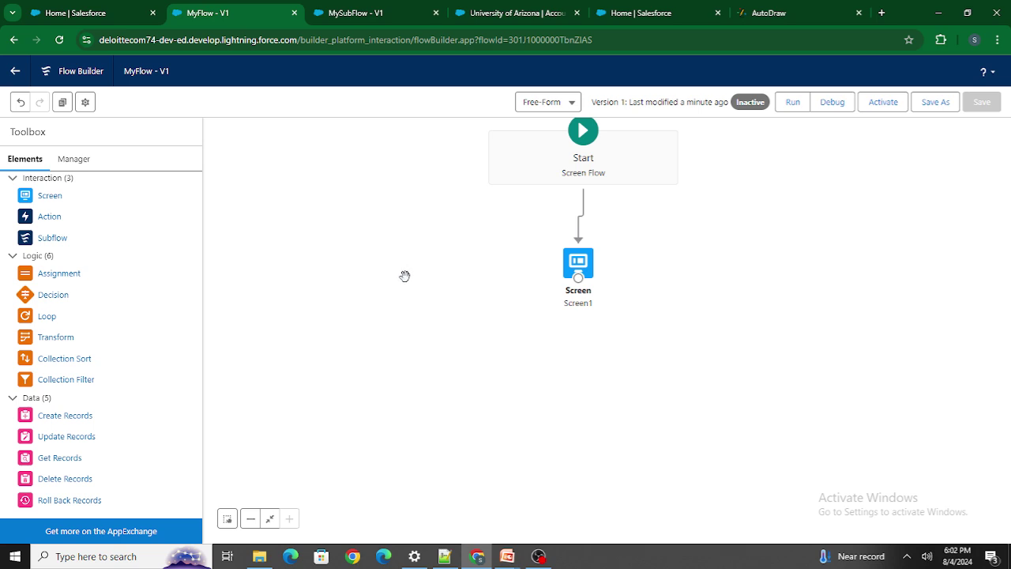
click(538, 556)
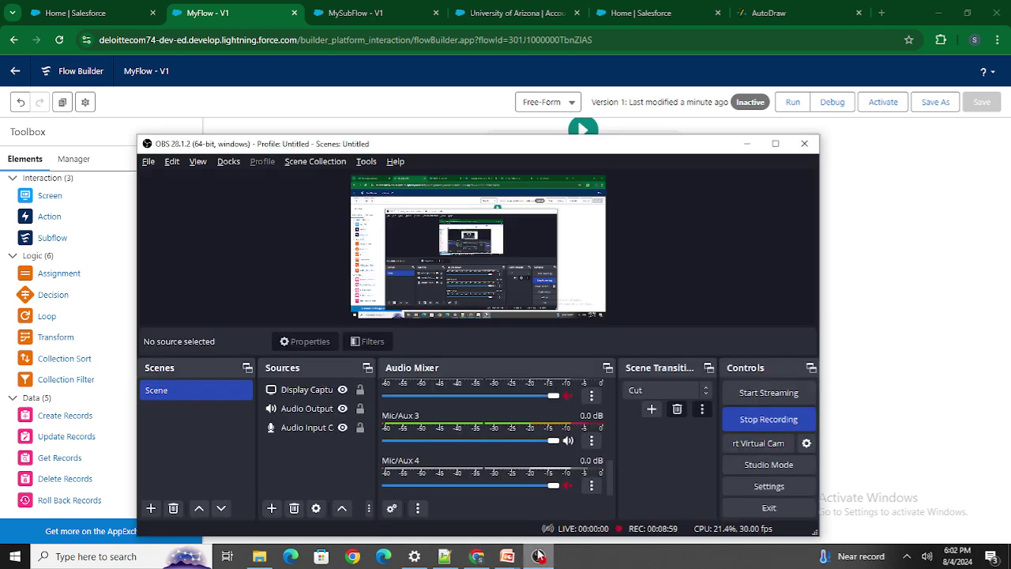